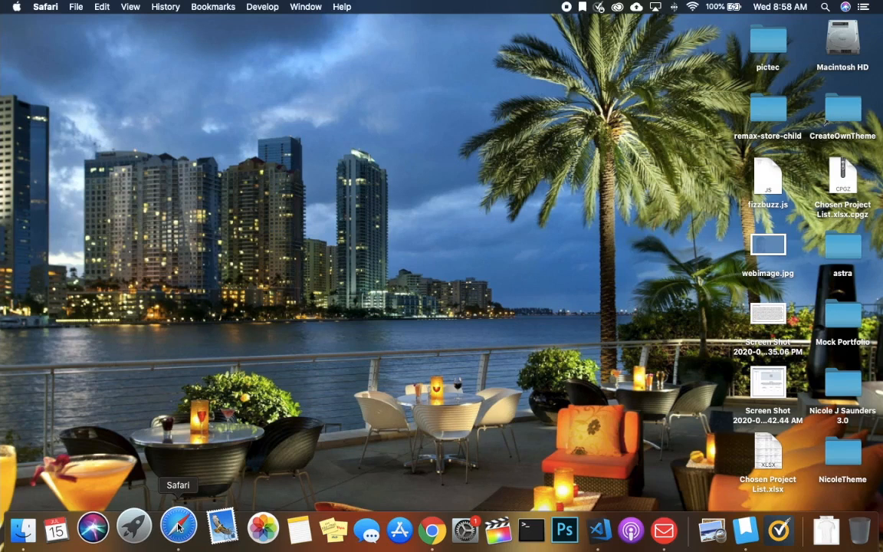
- Launch Safari from the Dock
click(179, 526)
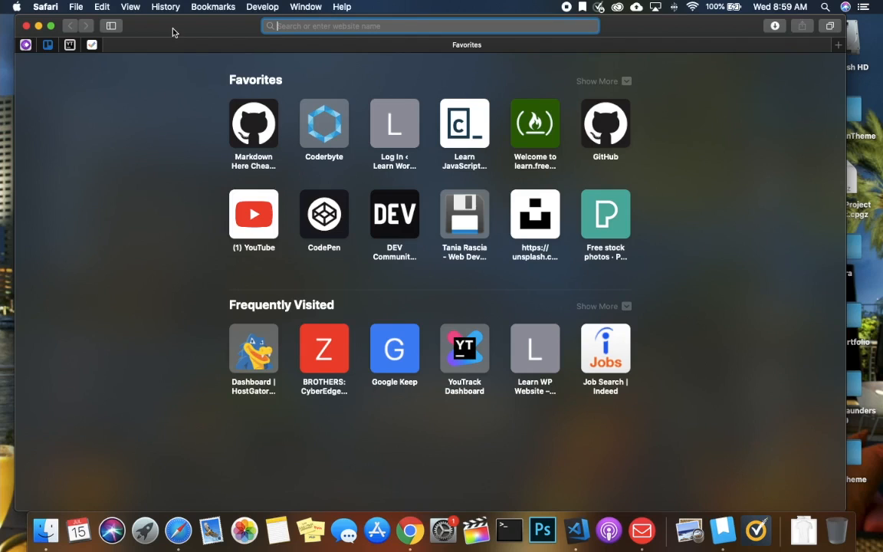
- Load apachefriends.org and start the XAMPP for OS X 7.4.8 download
text(apac)
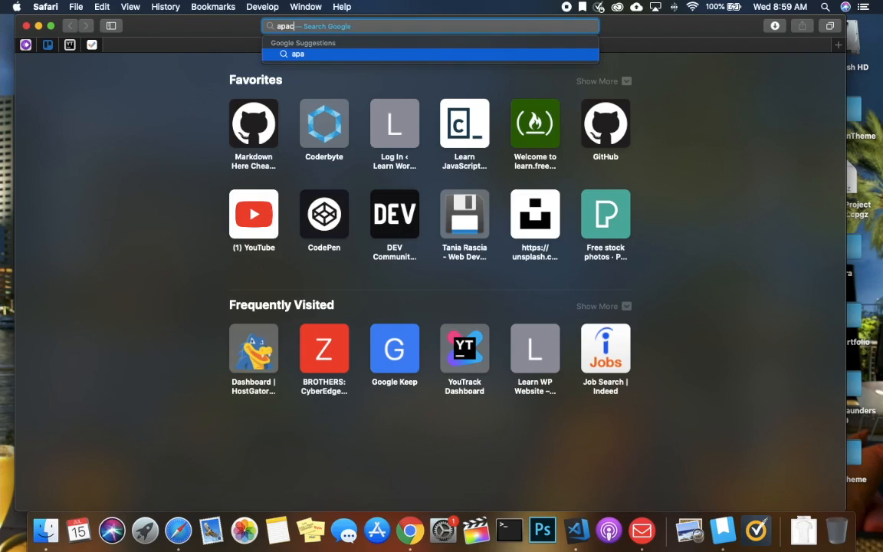
text(hefriends.)
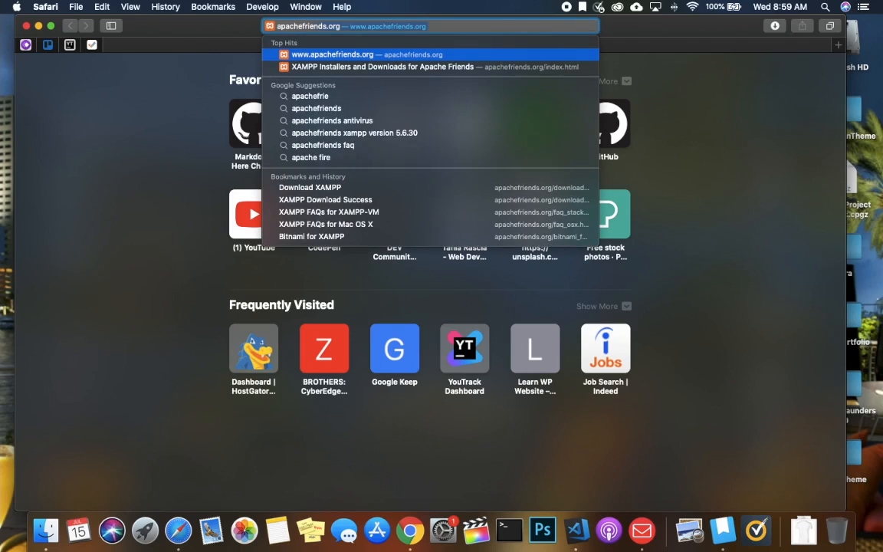
text(or)
key(Return)
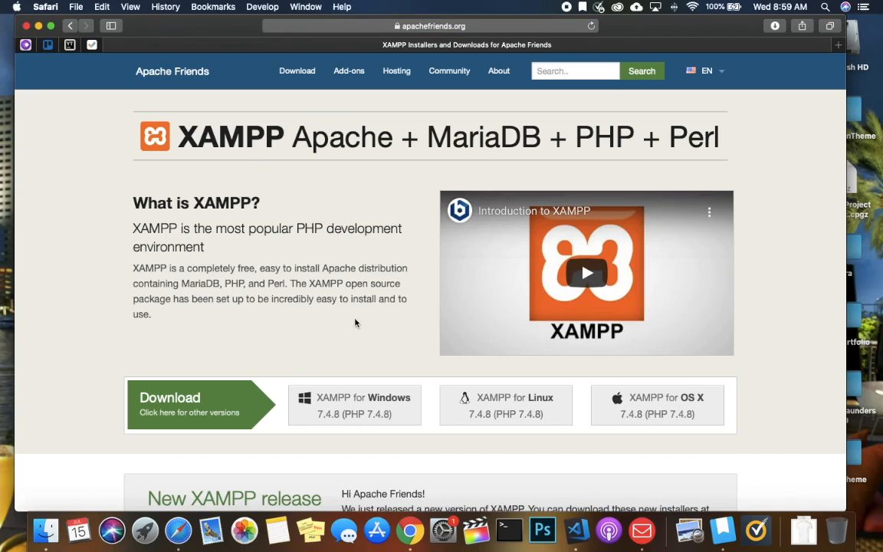
scroll(351, 342, down, 2)
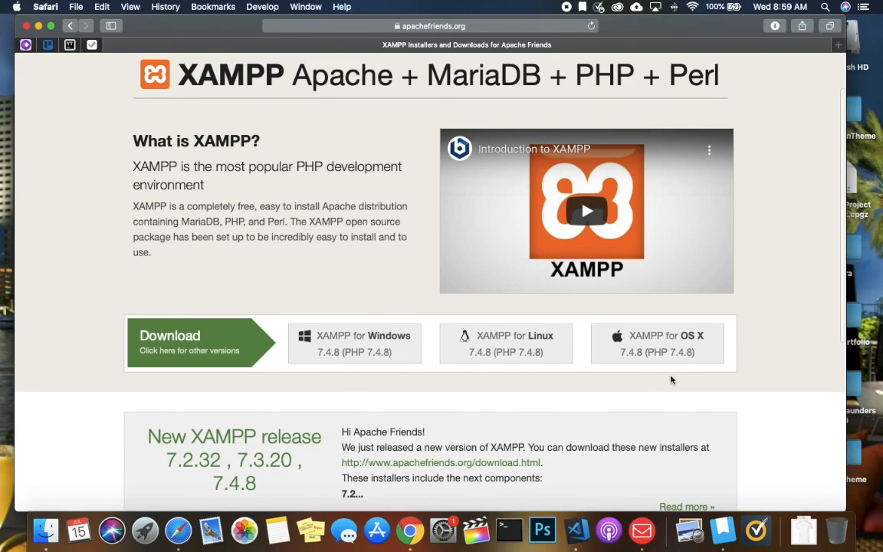
scroll(671, 381, down, 5)
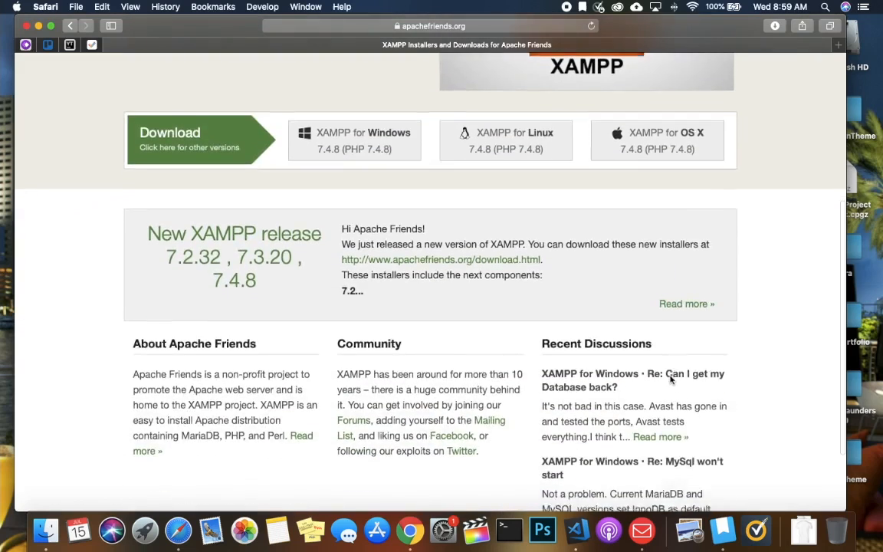
scroll(671, 378, up, 2)
click(660, 246)
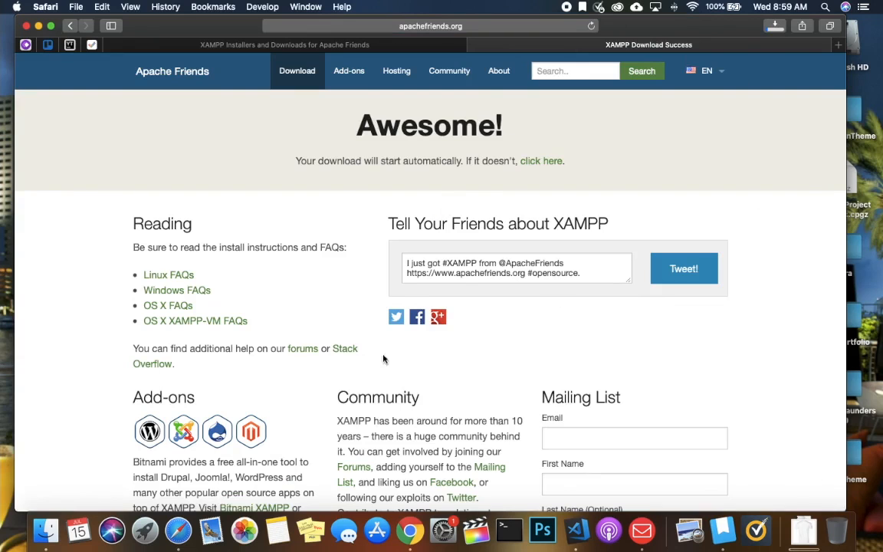
- Switch back to the XAMPP Installers tab and scroll through the page
click(163, 45)
scroll(398, 315, down, 1)
scroll(397, 316, down, 5)
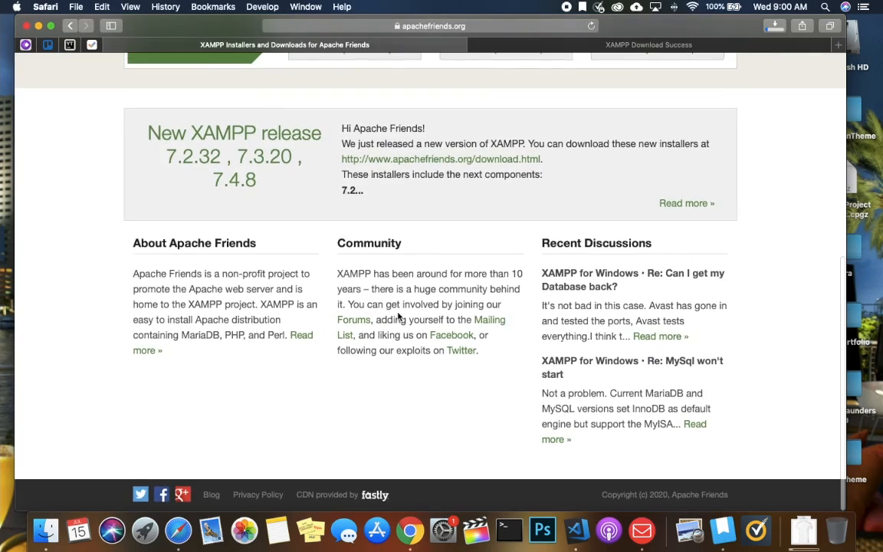
scroll(398, 316, up, 3)
scroll(397, 316, up, 3)
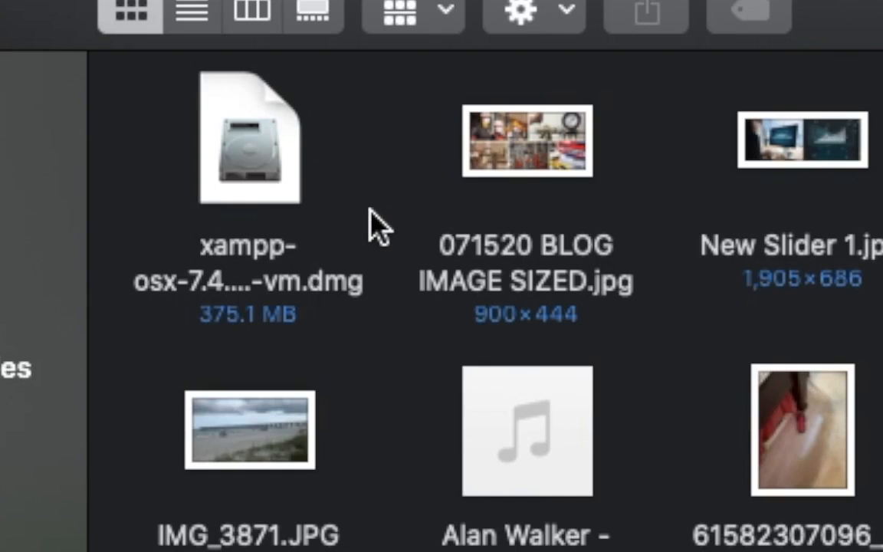
- Move xampp-osx-7.4.8-0-vm.dmg to the Trash and close the Downloads window
click(249, 142)
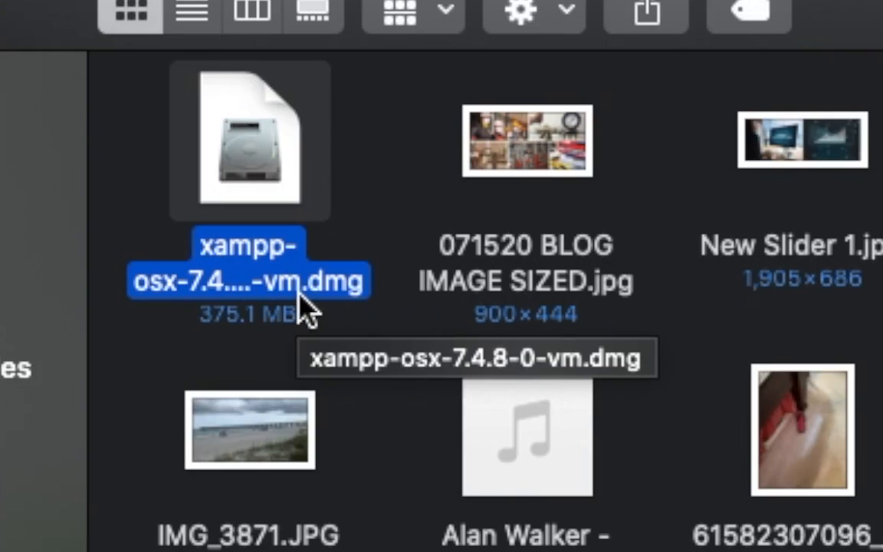
right_click(252, 147)
click(368, 279)
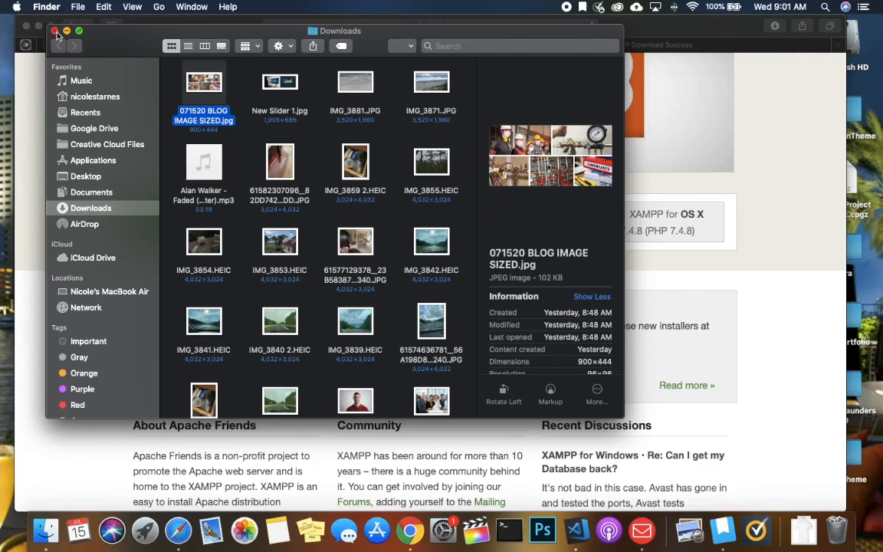
click(54, 33)
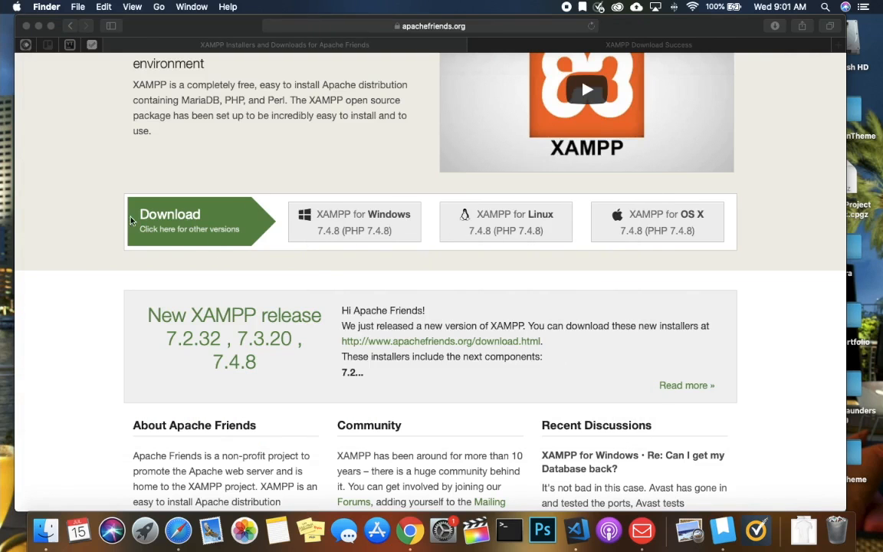
- Open the XAMPP Download page and follow the OS X More Downloads link to SourceForge
click(103, 221)
click(195, 242)
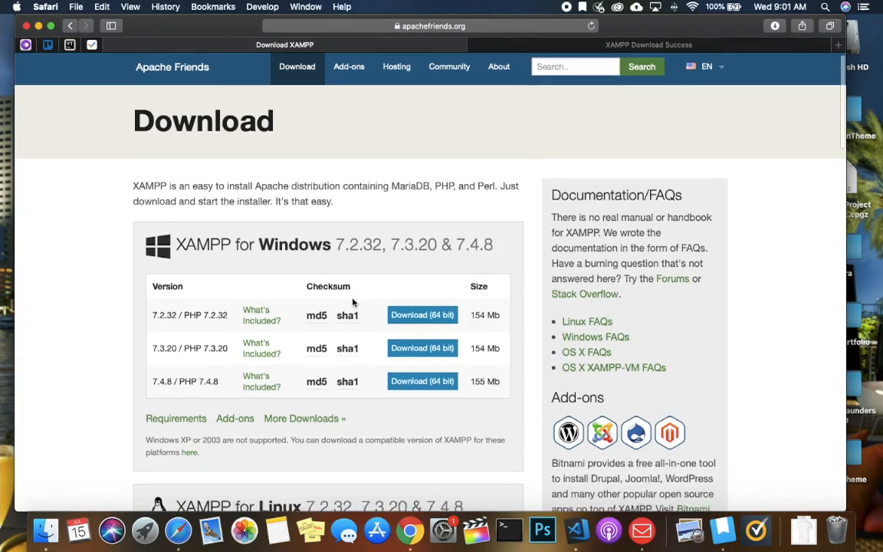
scroll(353, 302, down, 1)
scroll(197, 235, down, 10)
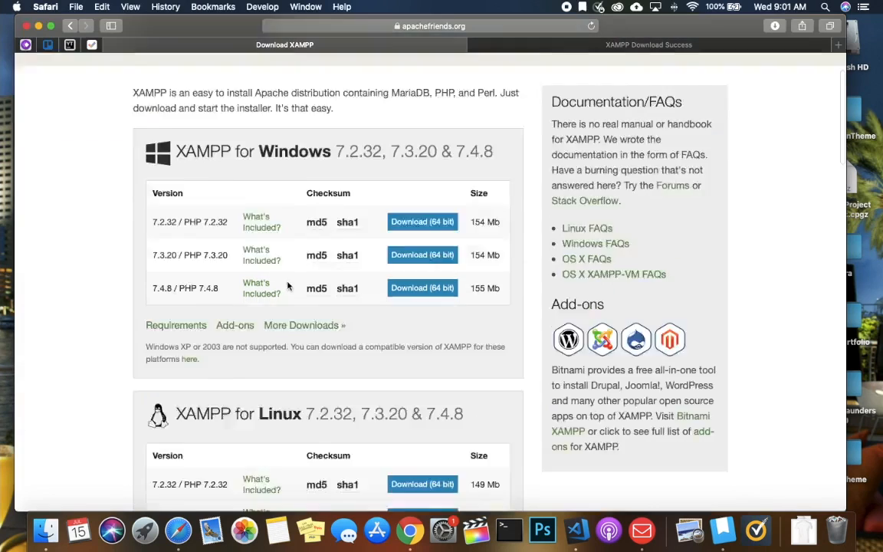
scroll(296, 341, down, 7)
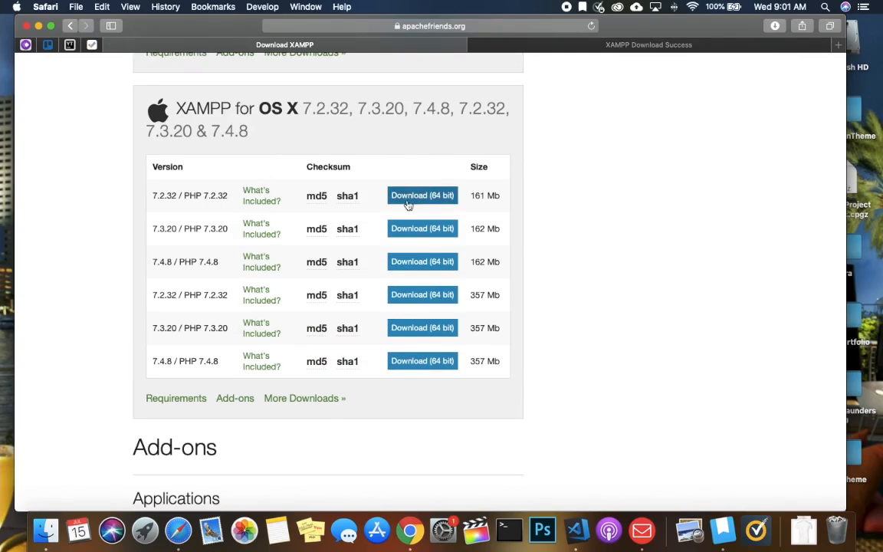
click(318, 399)
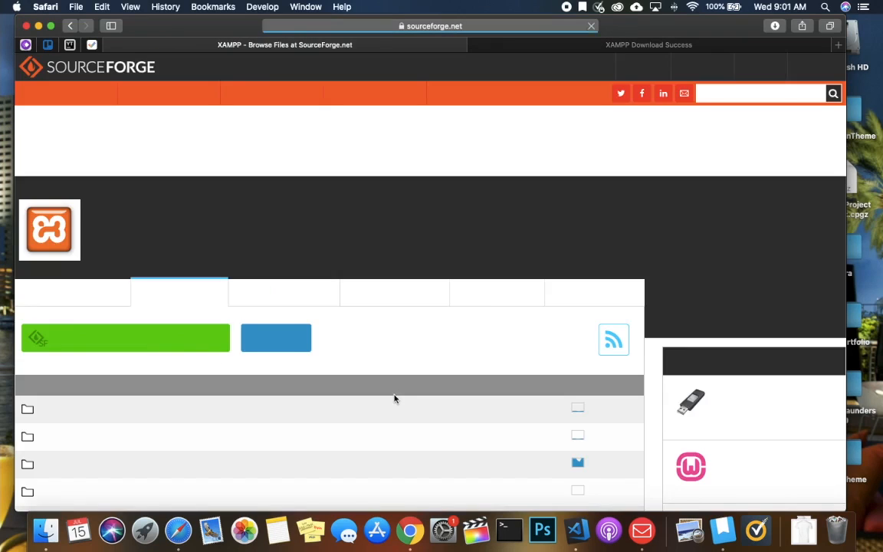
- Browse SourceForge into the XAMPP Mac OS X folder, then its 7.4.8 subfolder
scroll(256, 383, down, 5)
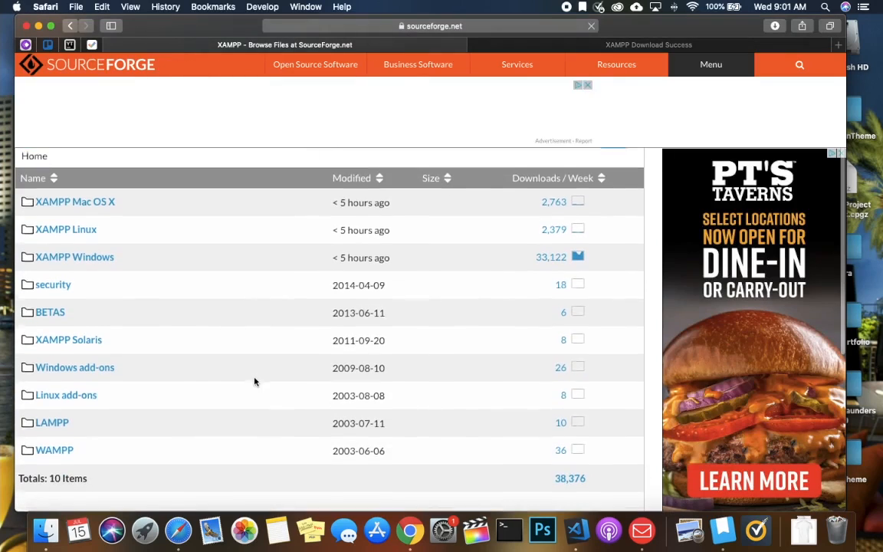
click(91, 199)
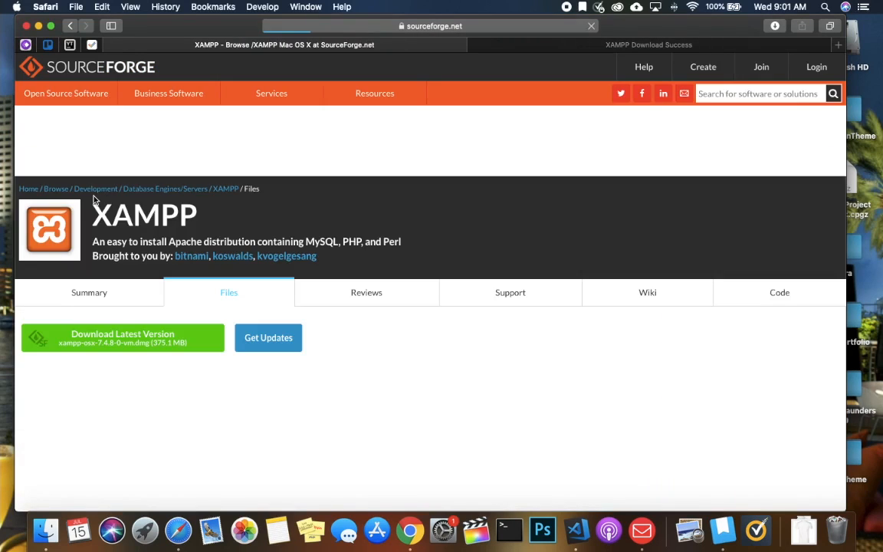
scroll(386, 326, down, 1)
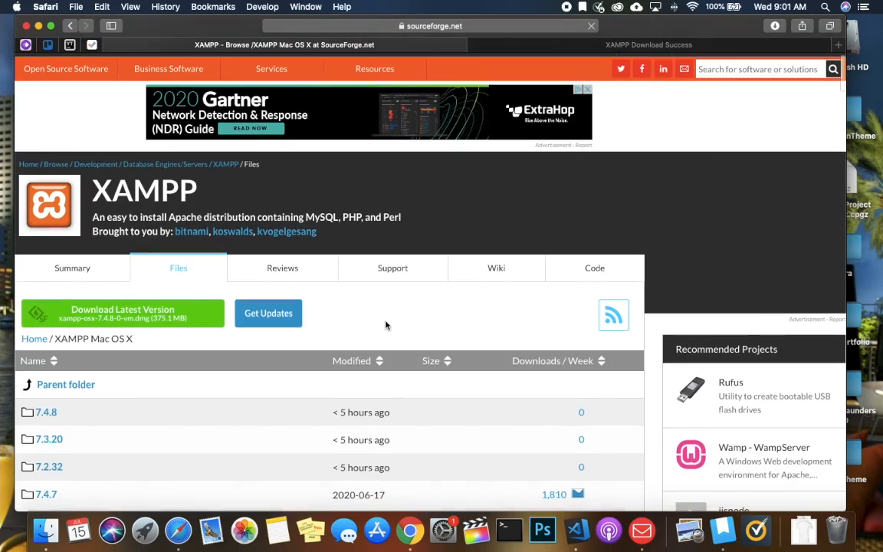
scroll(387, 326, down, 5)
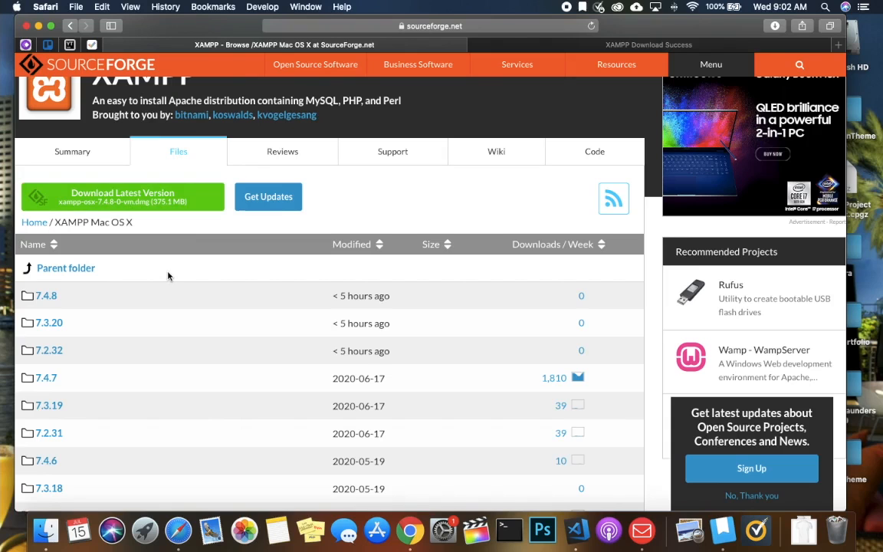
scroll(181, 268, down, 1)
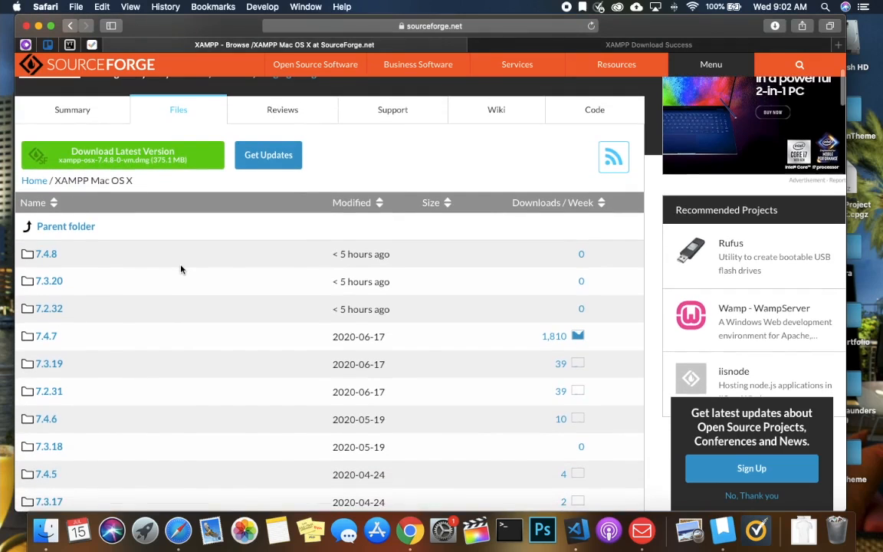
click(45, 255)
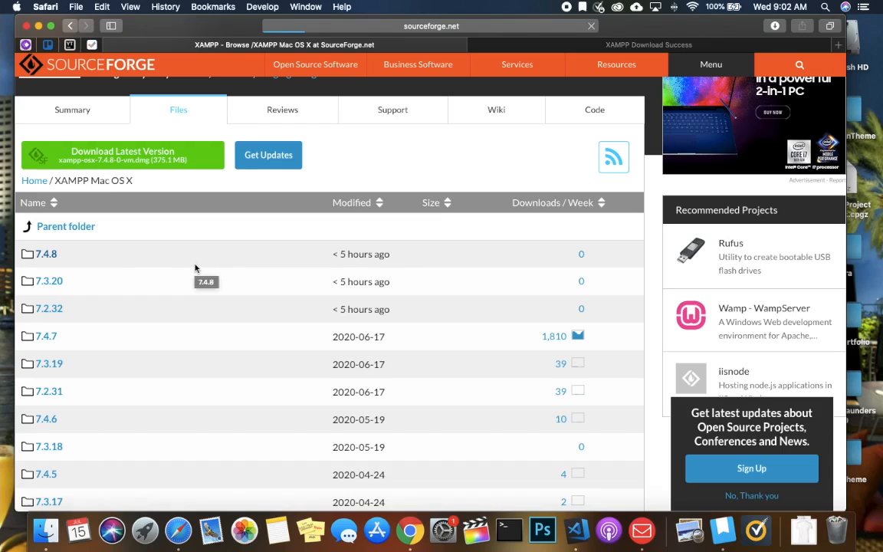
scroll(443, 327, down, 2)
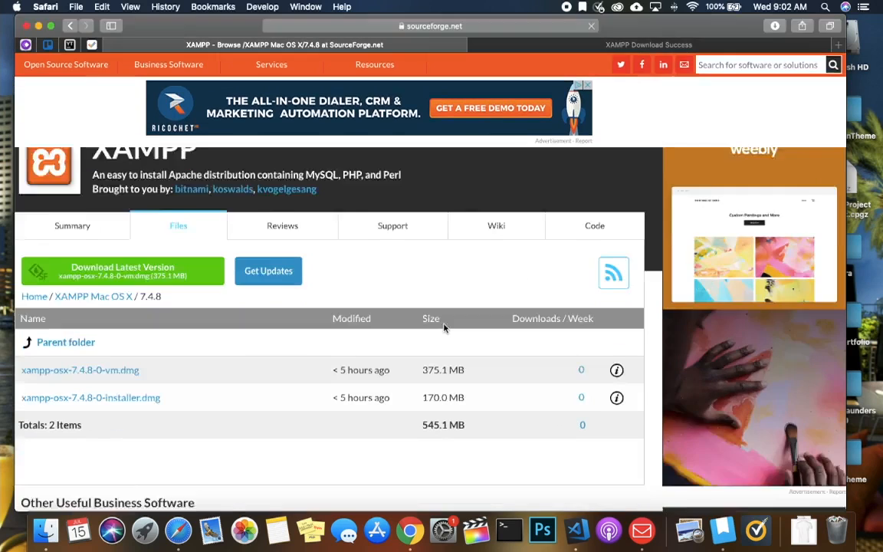
- Download xampp-osx-7.4.8-0-installer.dmg (170.0 MB) from the 7.4.8 listing
scroll(443, 327, down, 4)
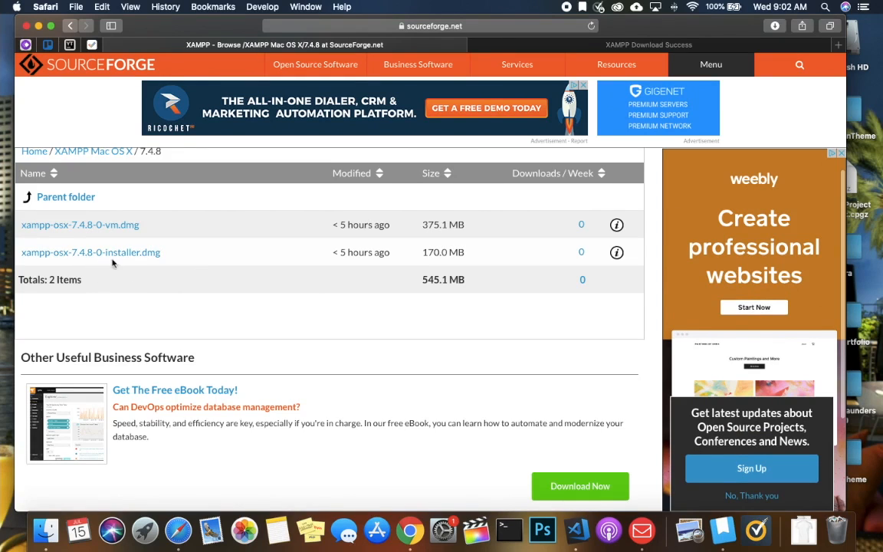
click(111, 255)
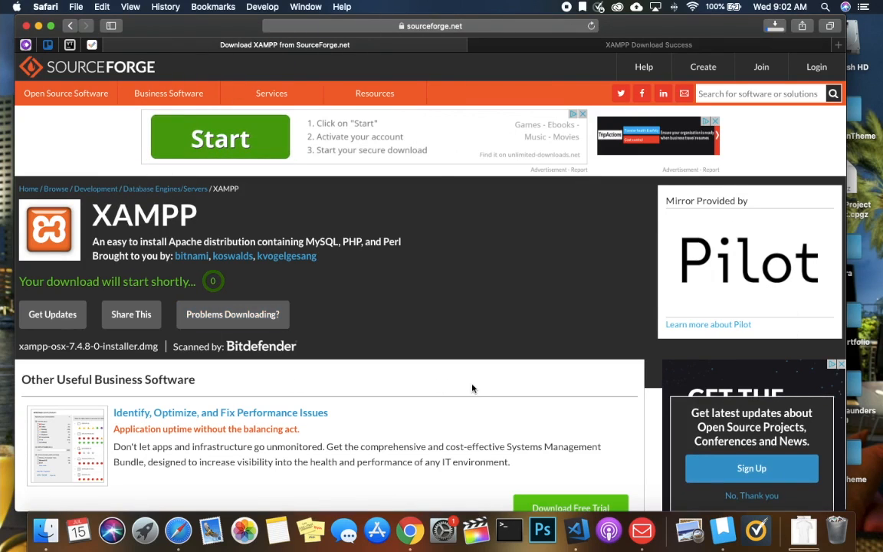
scroll(476, 389, down, 3)
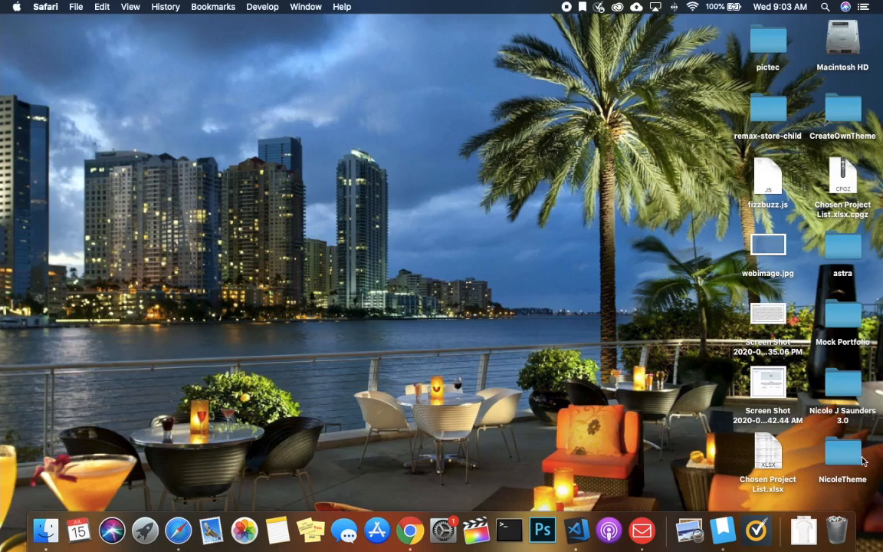
- Open the XAMPP installer dmg from Downloads, minimize Downloads and move the progress dialog aside
click(797, 523)
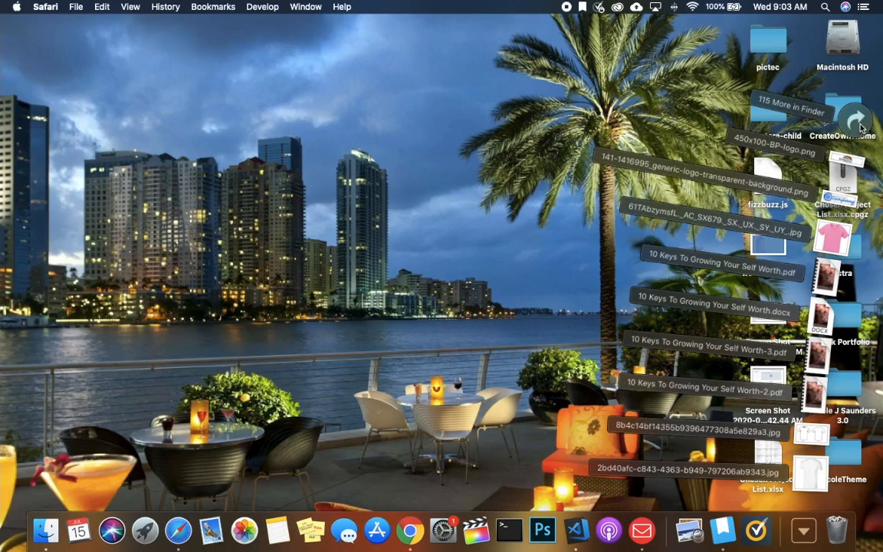
click(683, 136)
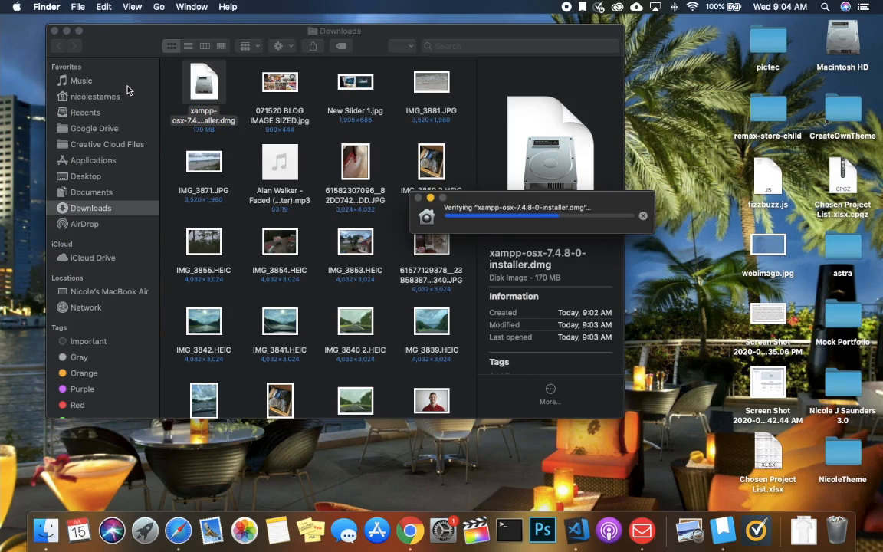
click(66, 31)
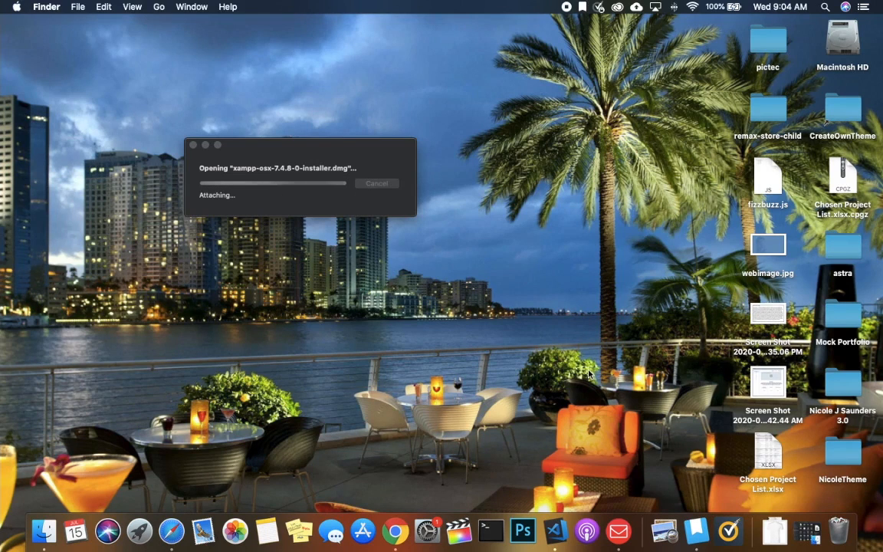
drag(280, 148, 330, 155)
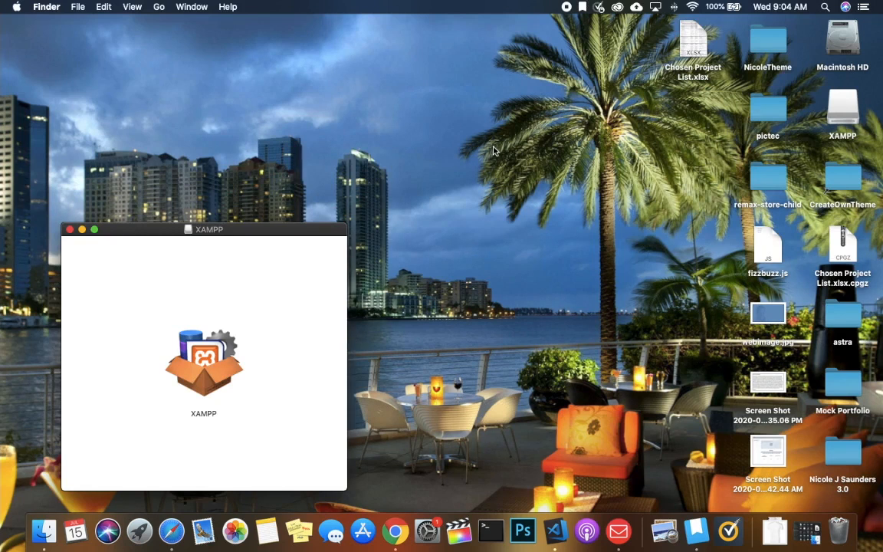
- Center the XAMPP volume window and launch the XAMPP installer
drag(220, 231, 305, 116)
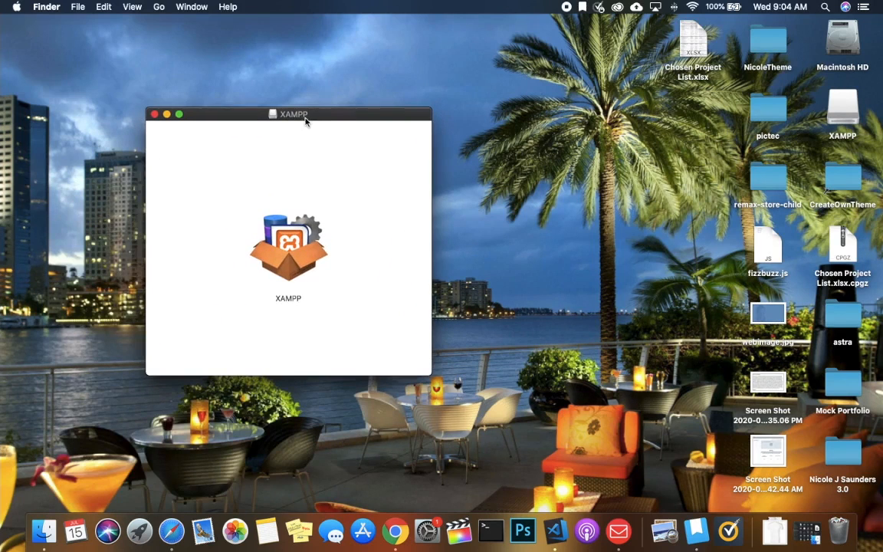
double_click(308, 267)
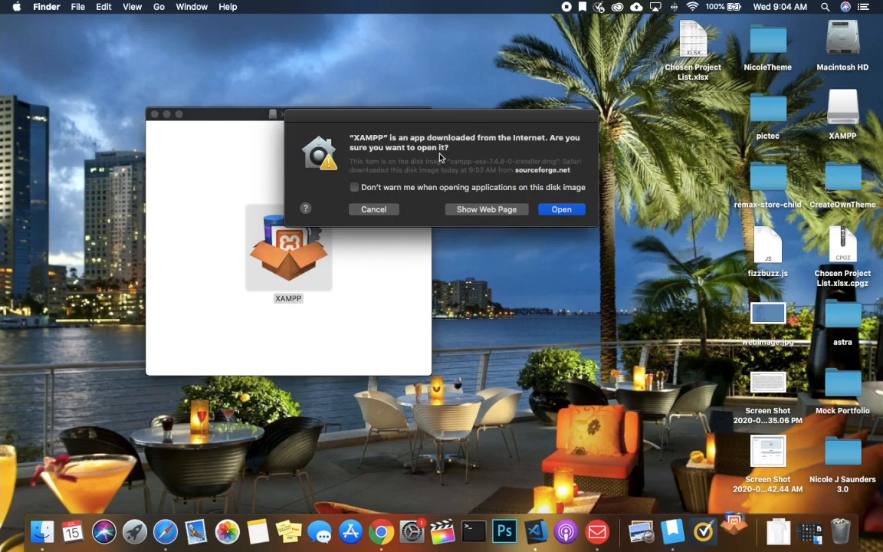
- Approve opening the XAMPP installer and enter the account password to authorize it
click(560, 210)
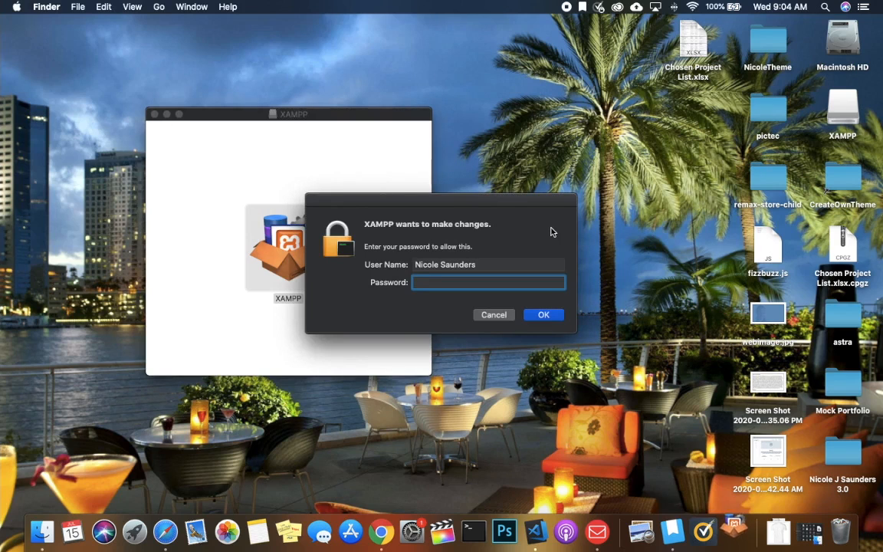
text(•••••••)
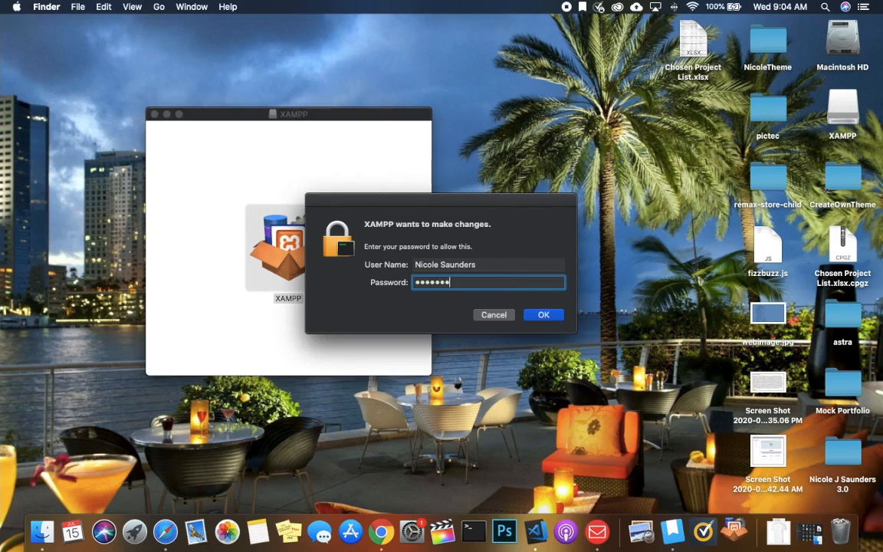
key(Return)
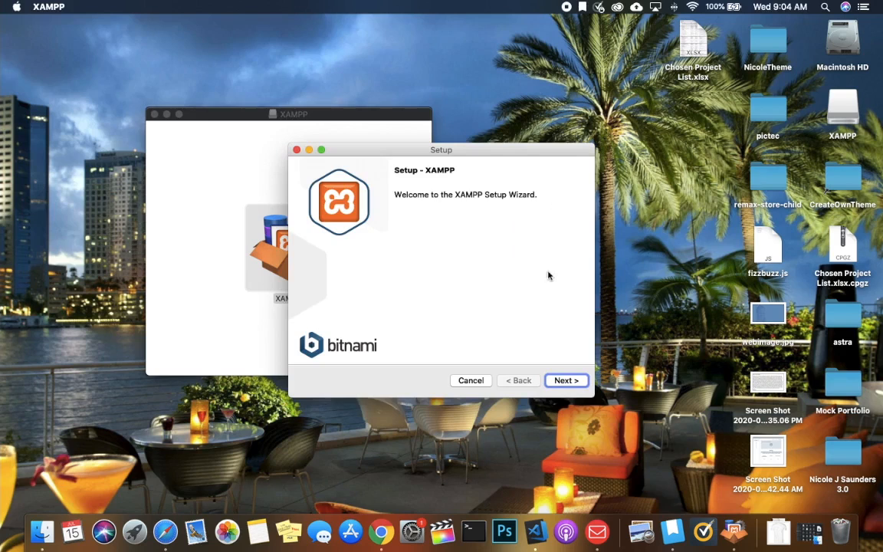
- Accept the default core and developer components and the /Applications/XAMPP location, skipping past the Bitnami page
click(567, 381)
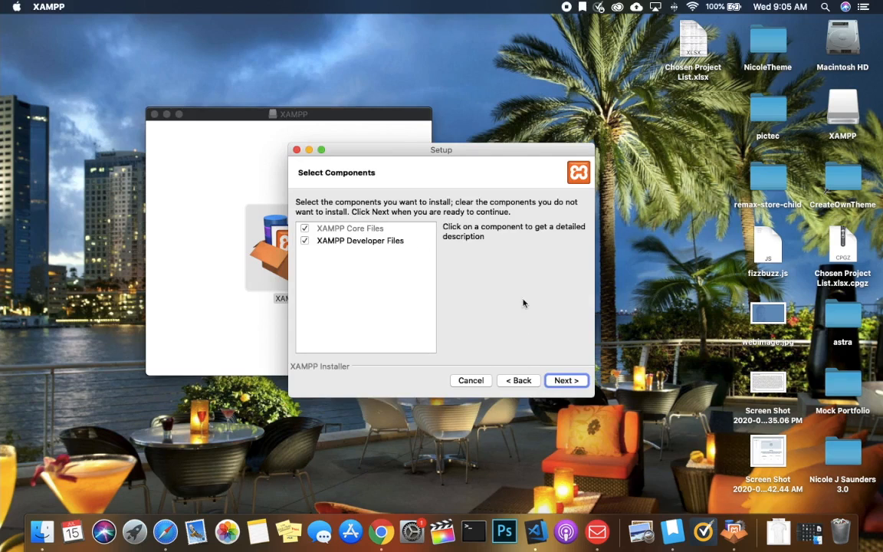
click(558, 381)
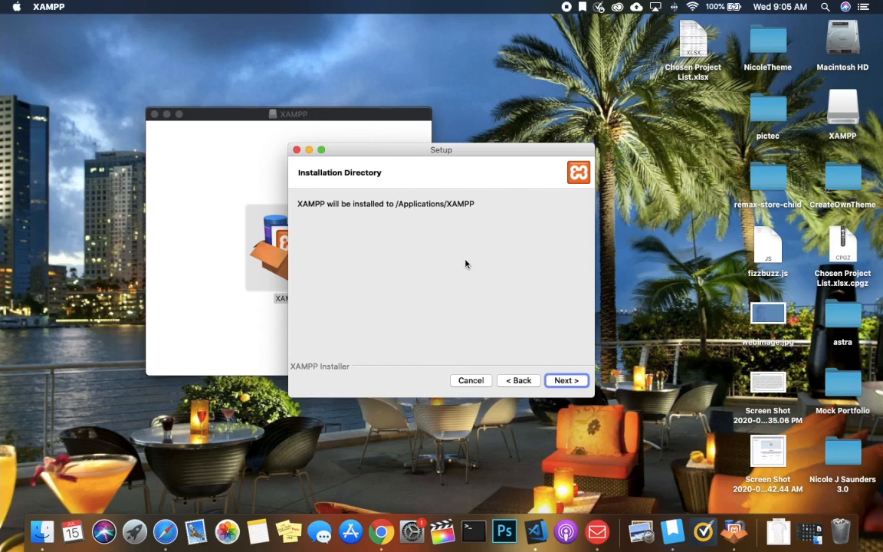
click(569, 382)
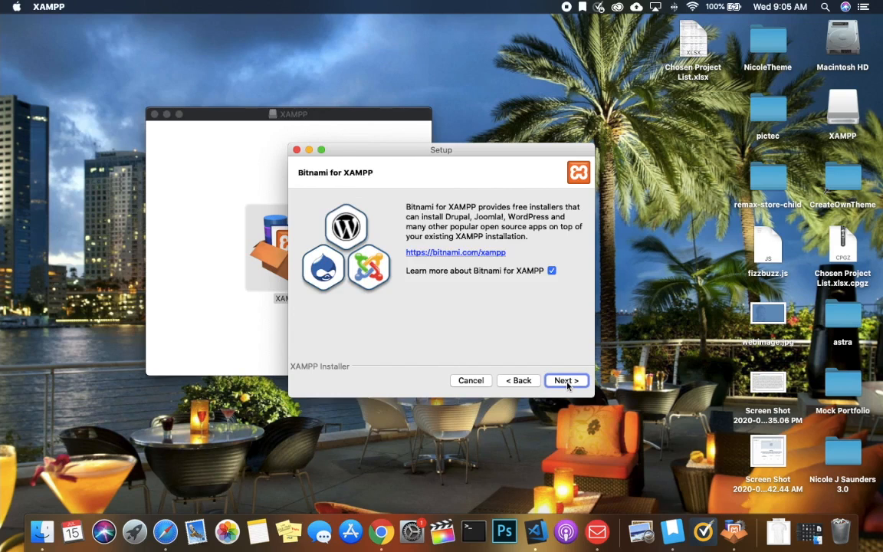
click(568, 381)
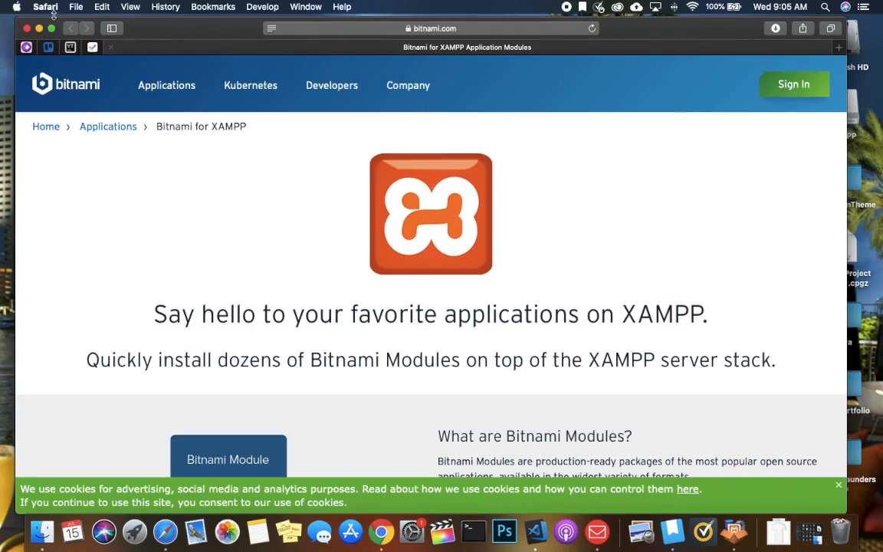
- Hide the Bitnami web page and start the XAMPP installation from Ready to Install
click(39, 29)
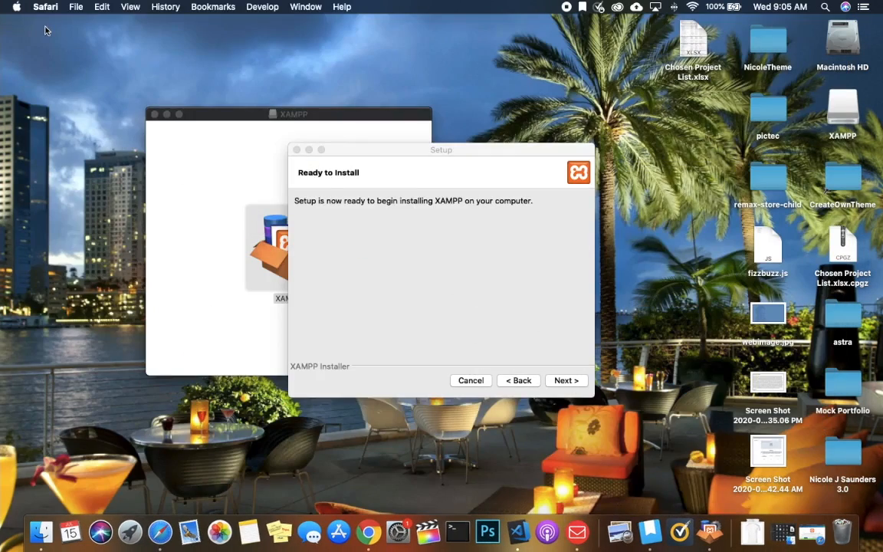
drag(393, 151, 369, 96)
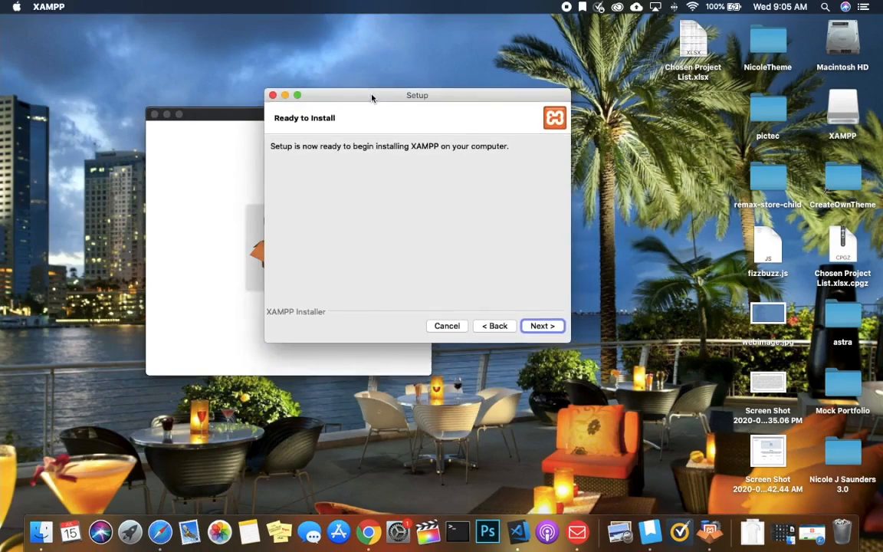
click(532, 327)
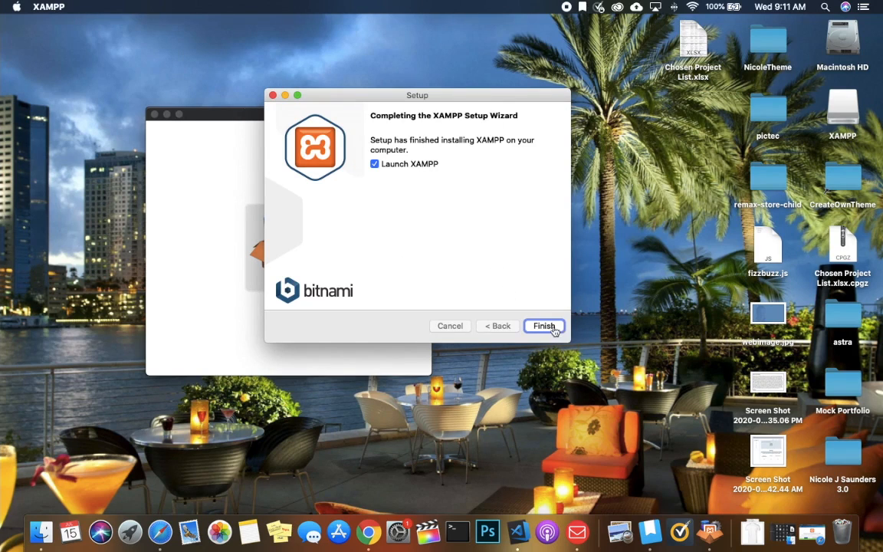
- Untick Launch XAMPP and click Finish to close the completed setup wizard
click(376, 165)
click(544, 326)
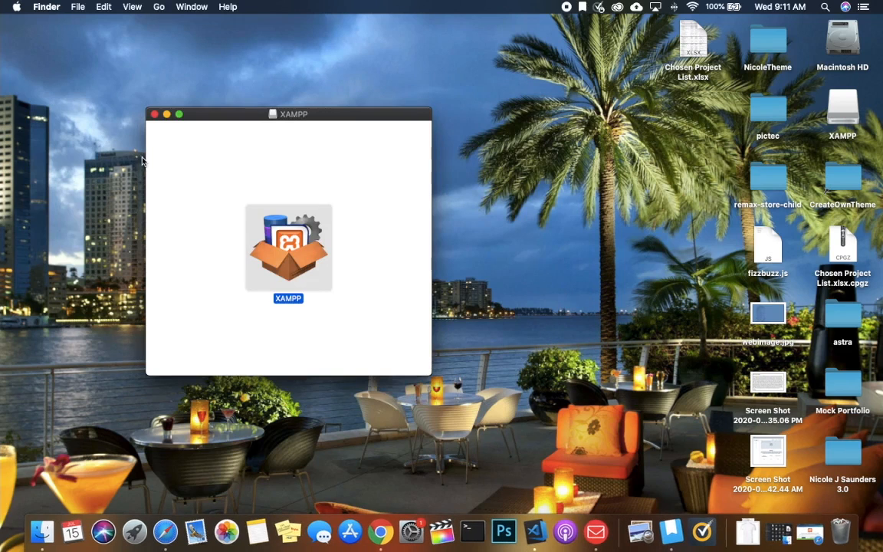
- Close the XAMPP disk image window and open a new Finder window on Applications
click(154, 114)
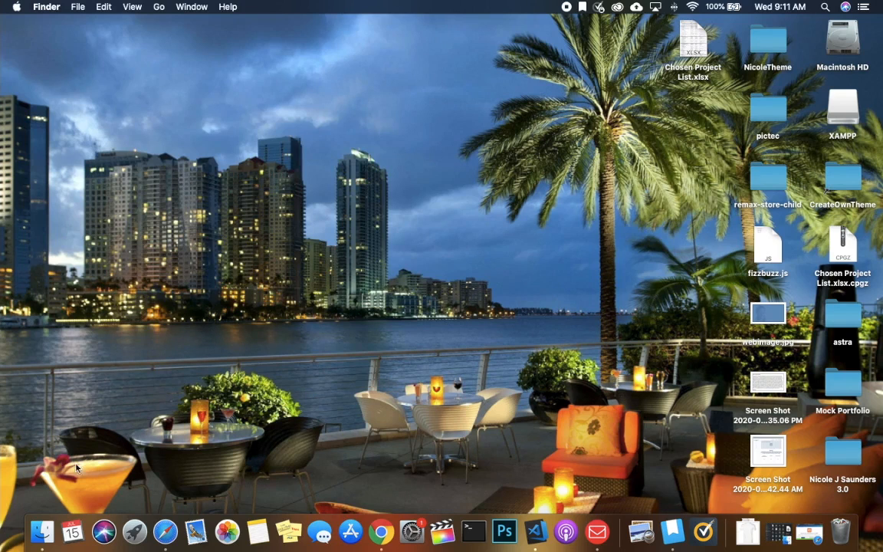
click(42, 527)
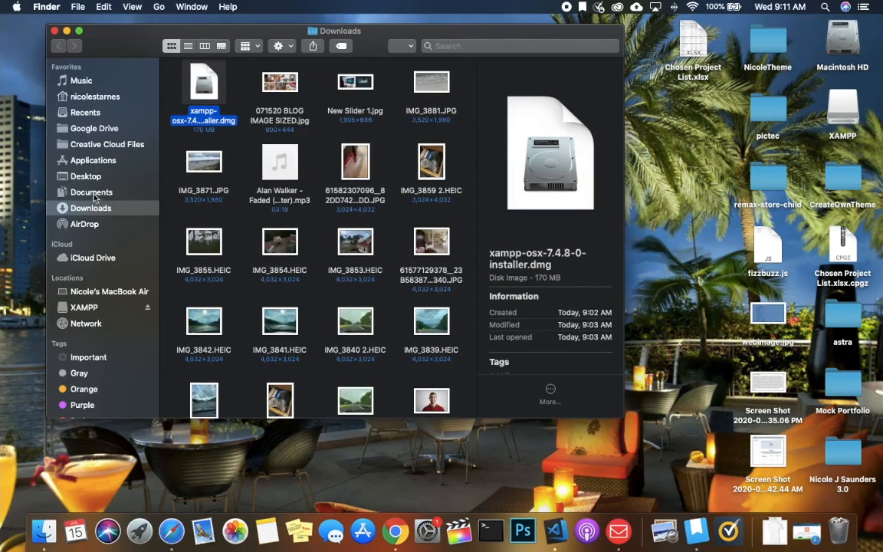
click(86, 160)
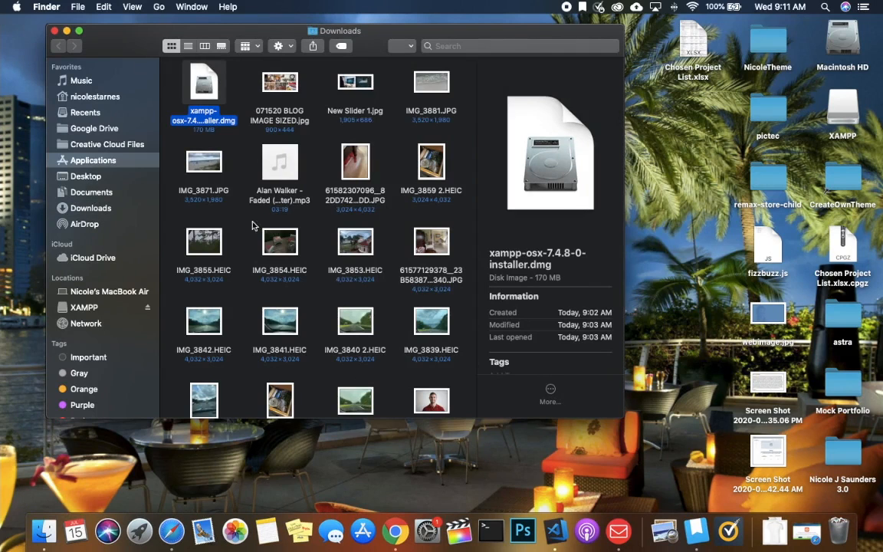
- Open XAMPP > htdocs to view index.php, dashboard and the other files, then close the window
scroll(324, 261, down, 15)
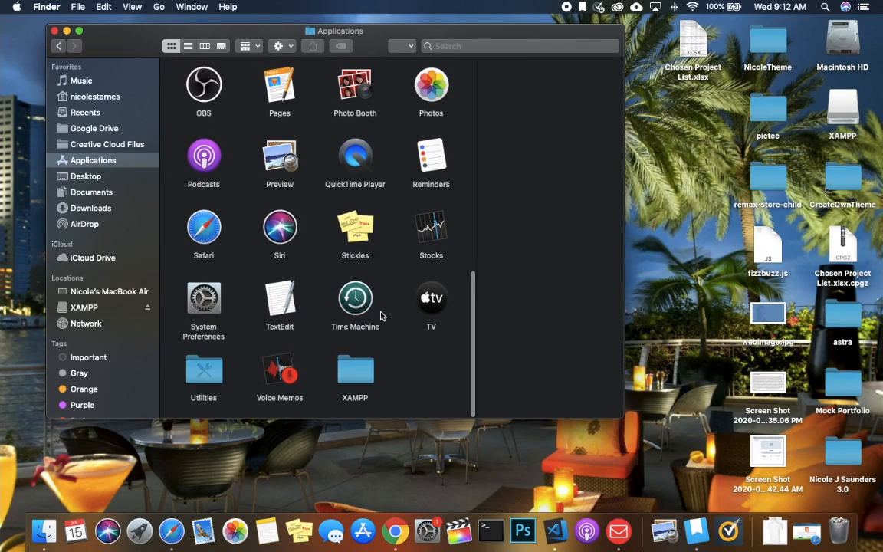
double_click(368, 378)
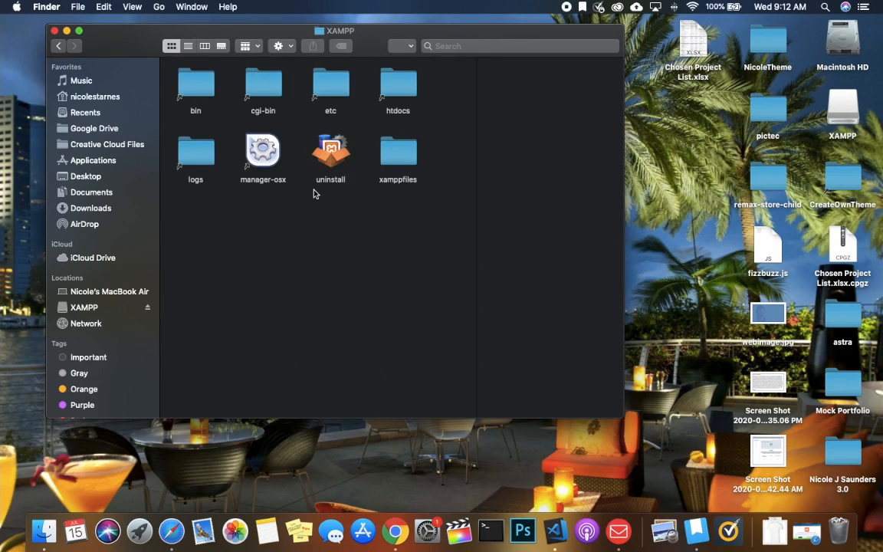
double_click(405, 90)
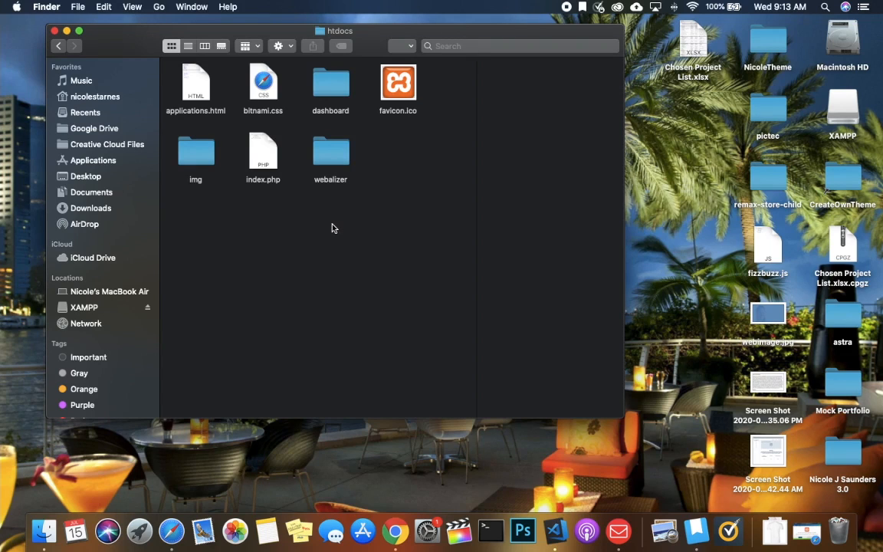
click(55, 31)
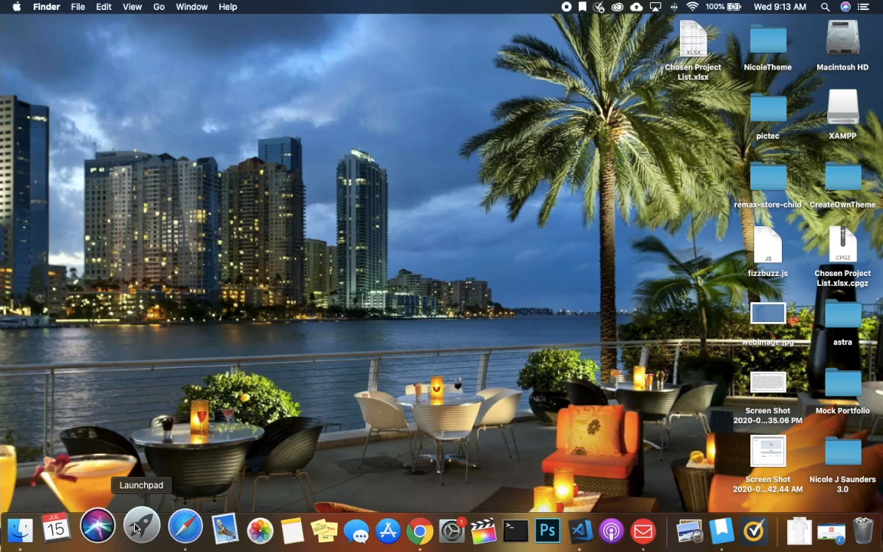
- Open the XAMPP (Other) folder in Launchpad
click(135, 527)
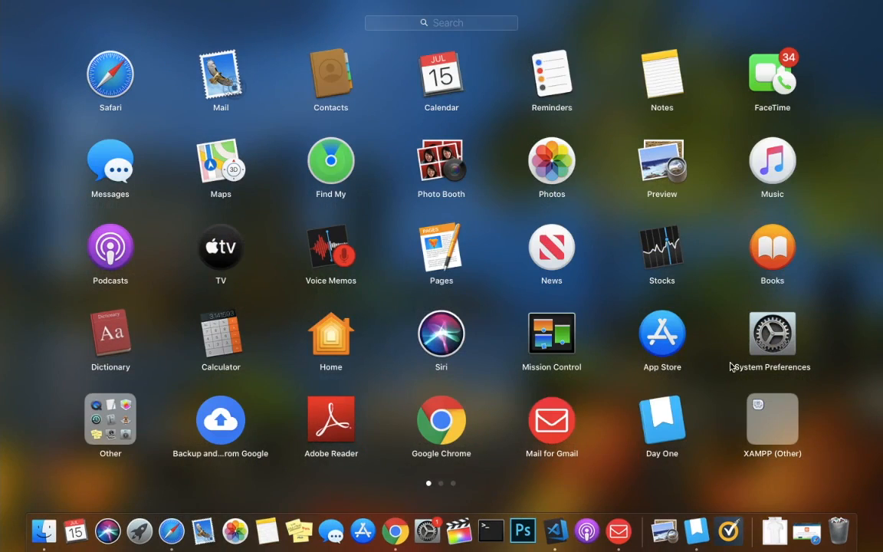
scroll(731, 366, right, 3)
scroll(730, 366, left, 3)
click(775, 428)
double_click(772, 422)
click(772, 422)
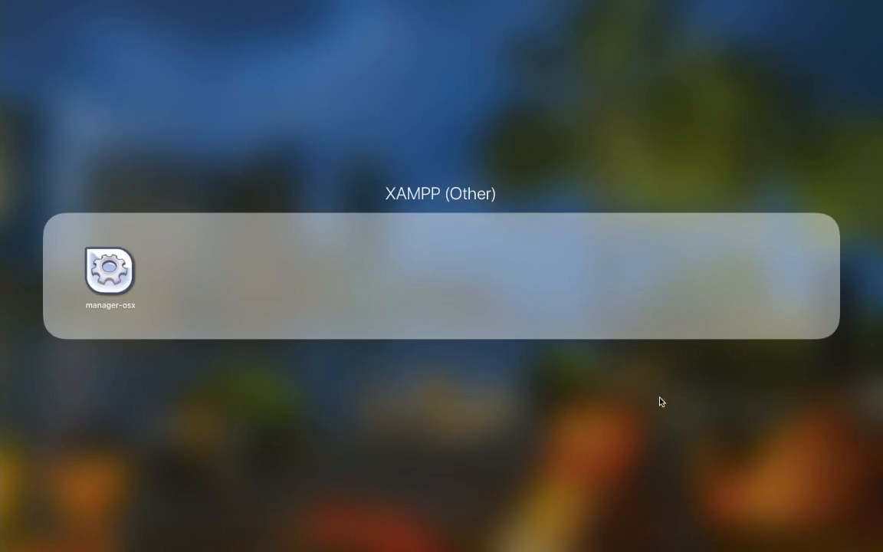
- Launch manager-osx and authorise it with the account password
click(112, 273)
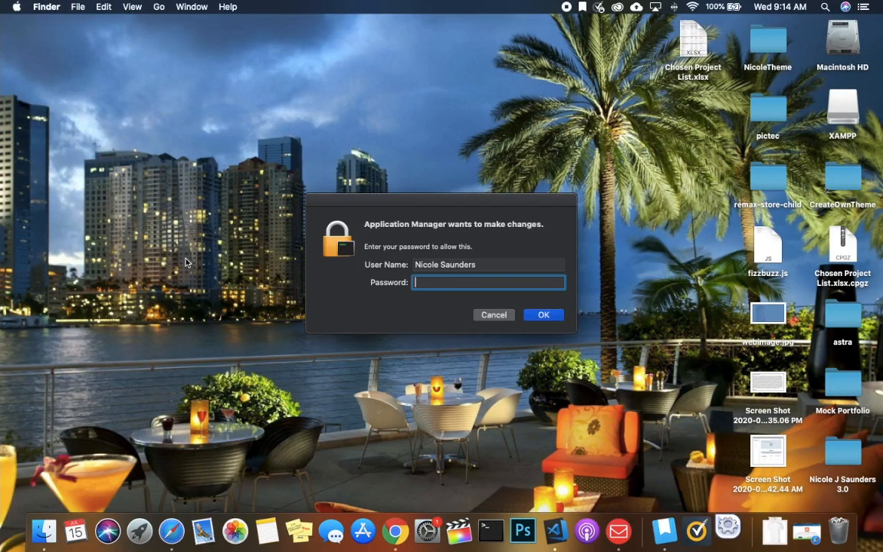
text(••••••••••)
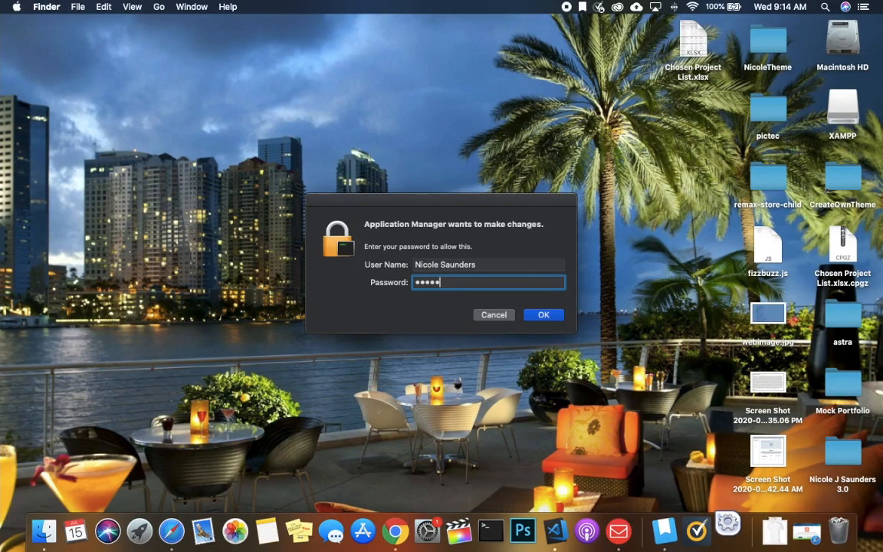
key(Return)
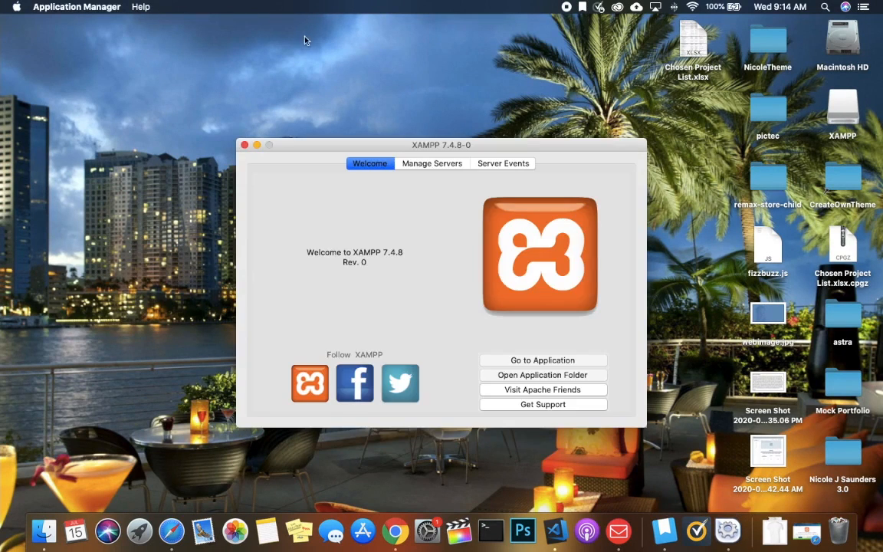
- Start MySQL, ProFTPD and Apache with Start All, then open localhost via Go to Application
drag(290, 149, 249, 73)
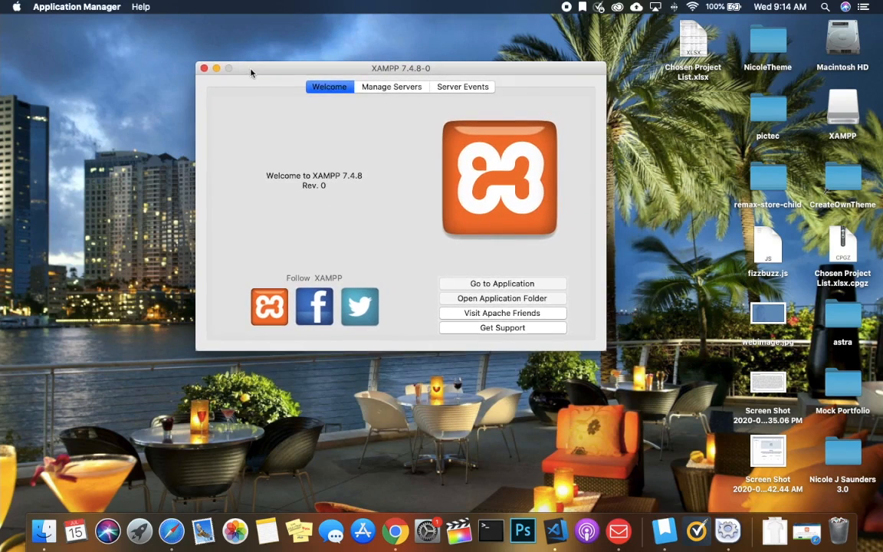
click(397, 88)
click(351, 319)
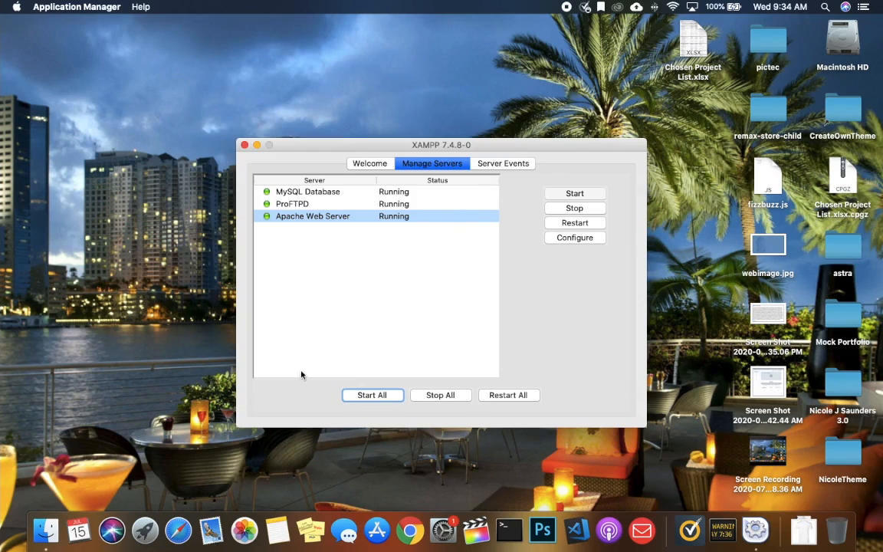
click(362, 164)
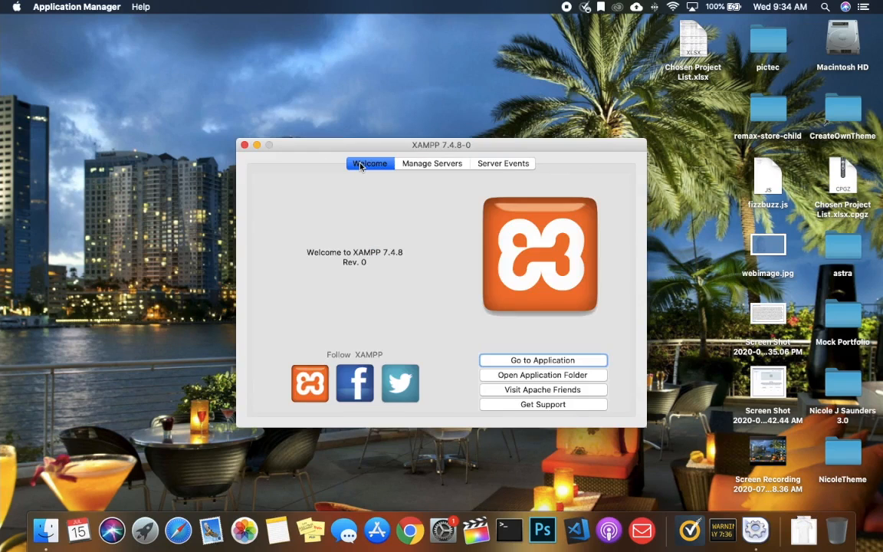
click(564, 367)
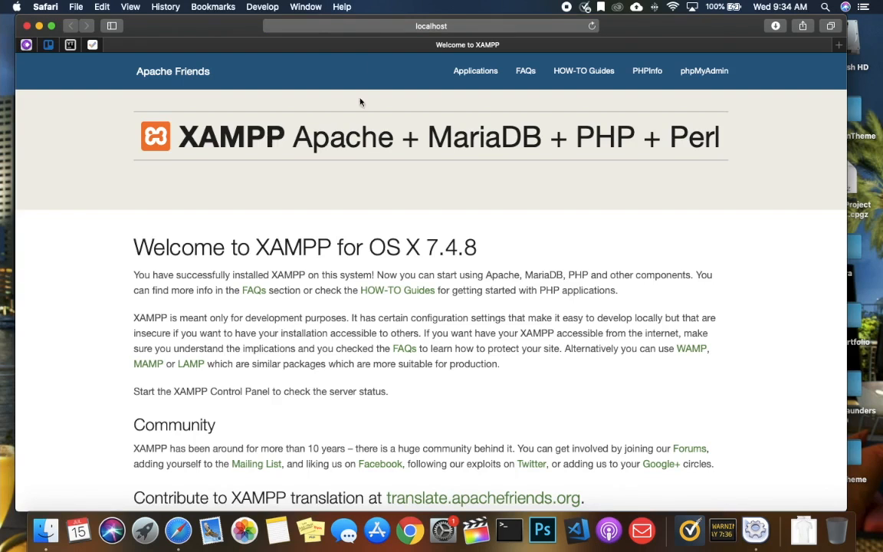
- Check the localhost/dashboard/ address in Safari, then bring up a Finder Recents window
click(474, 27)
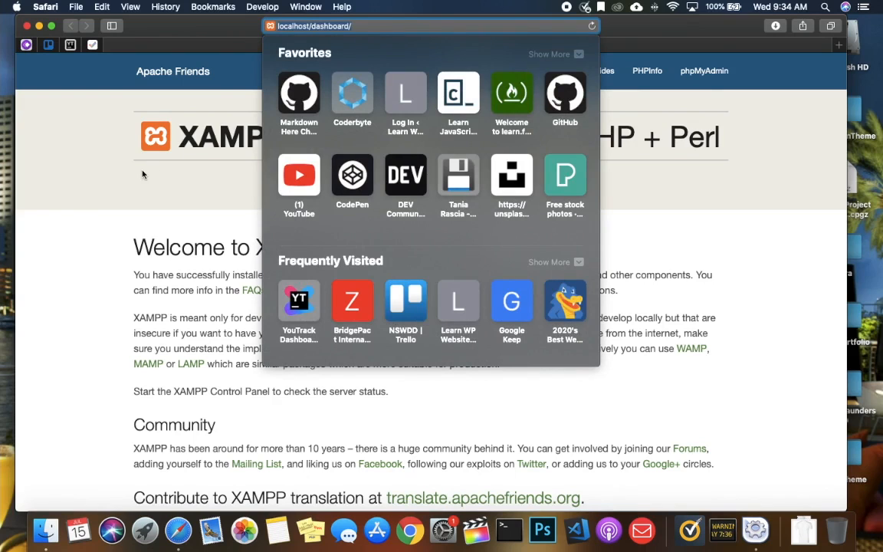
click(128, 154)
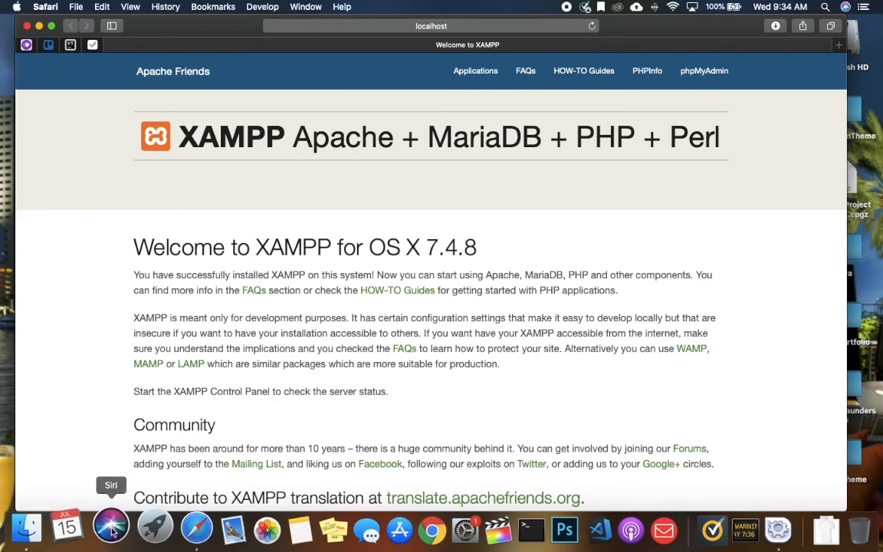
click(46, 529)
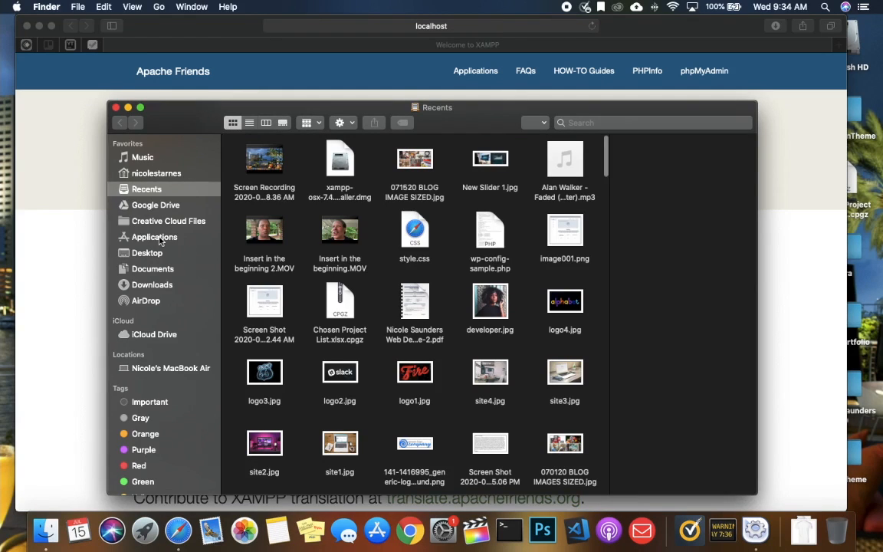
- Browse Applications > XAMPP > htdocs > dashboard to list the dashboard files
click(145, 236)
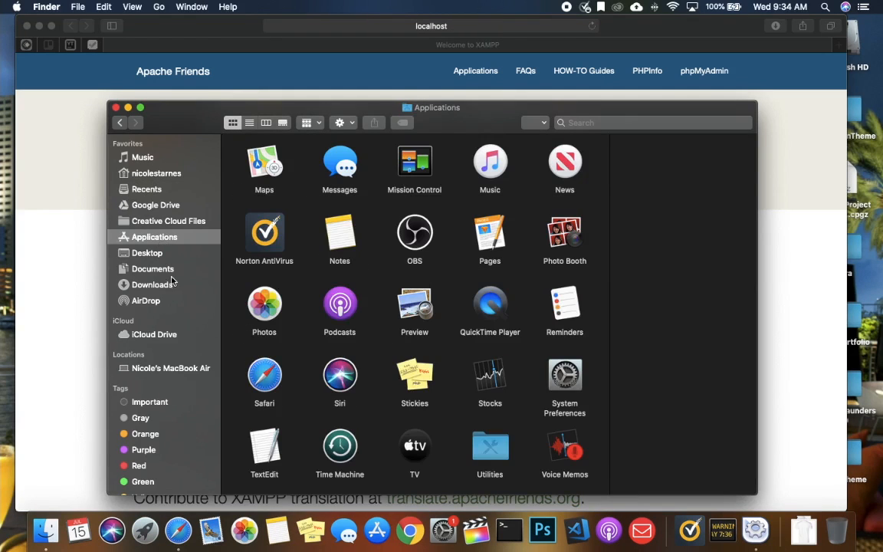
scroll(385, 306, down, 3)
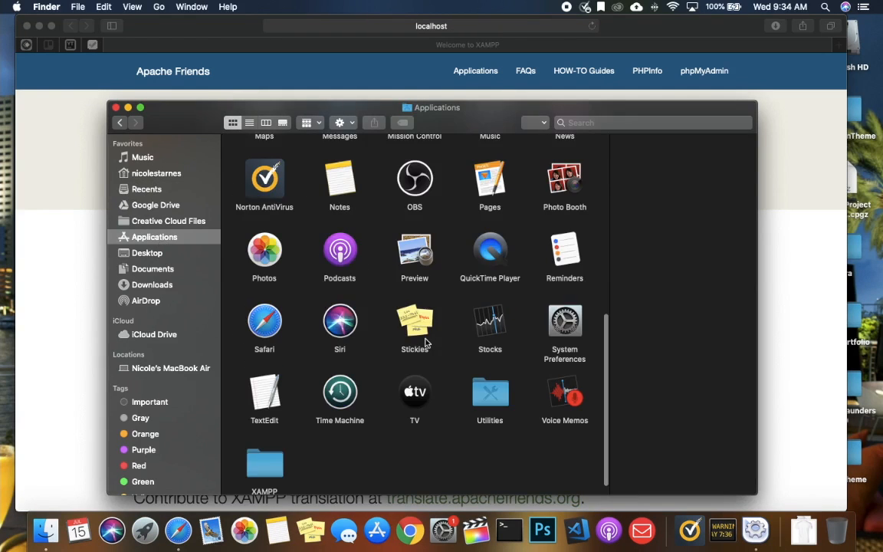
double_click(264, 463)
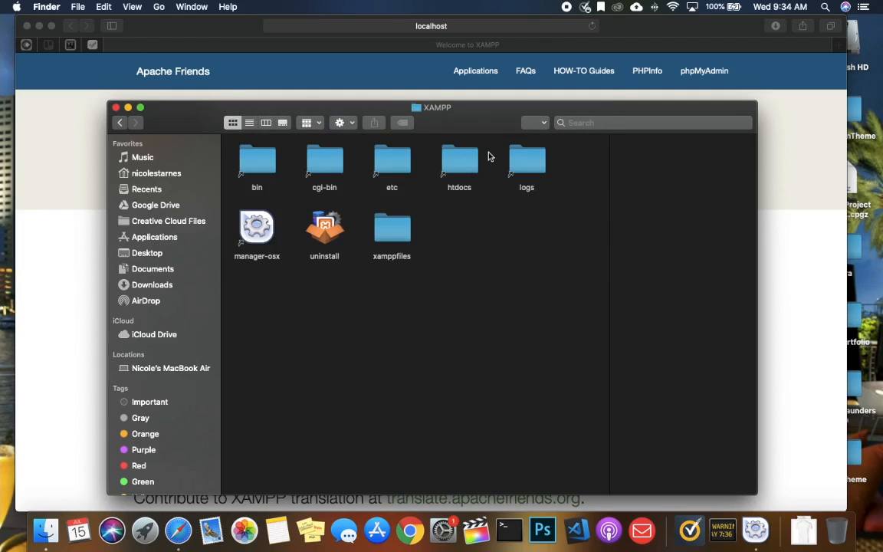
double_click(459, 161)
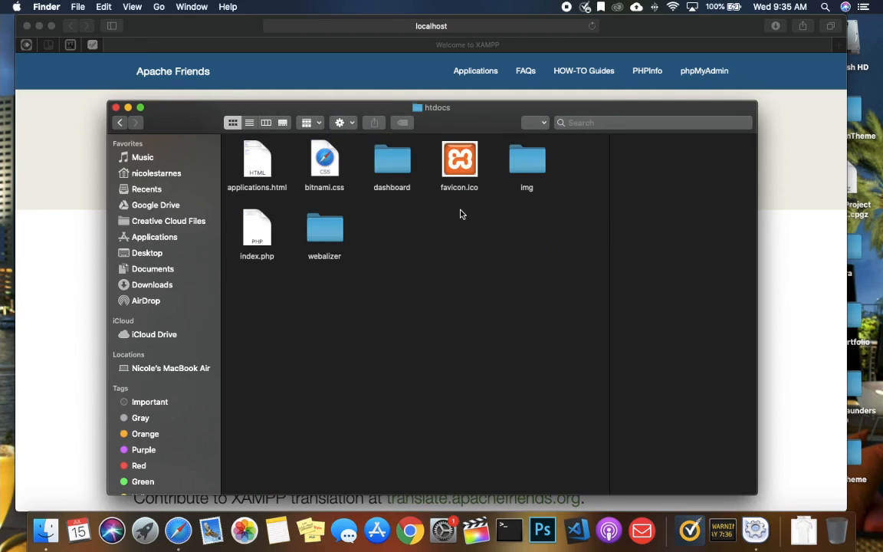
click(379, 164)
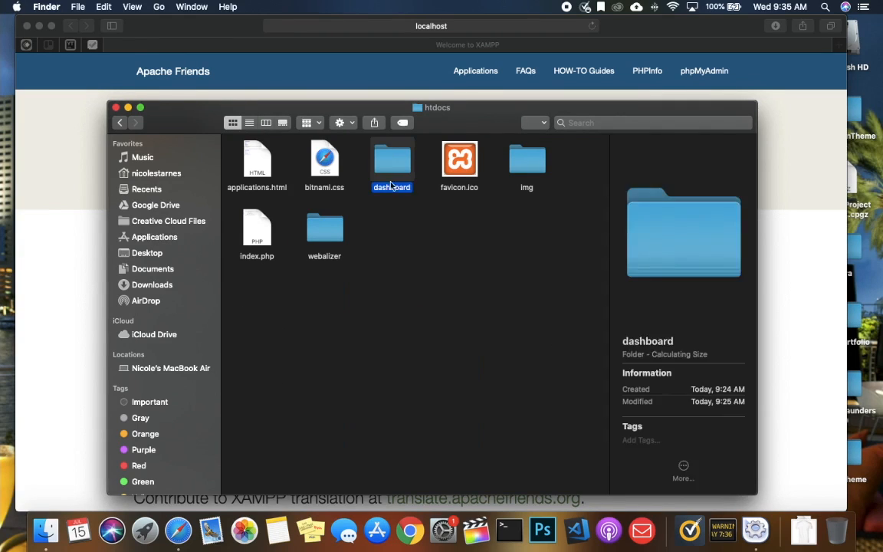
double_click(380, 164)
scroll(388, 219, down, 3)
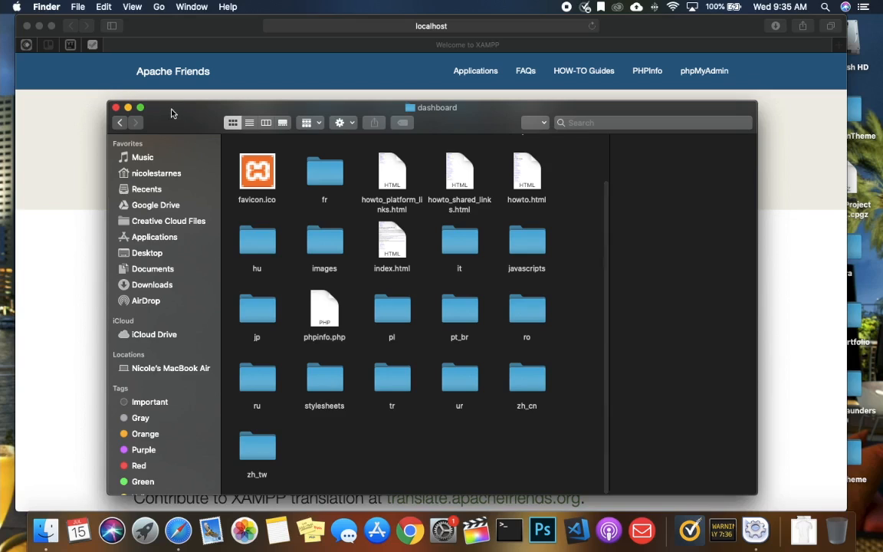
- Go back to the htdocs folder, then bring Safari's localhost welcome page to the front
drag(174, 113, 179, 93)
click(124, 107)
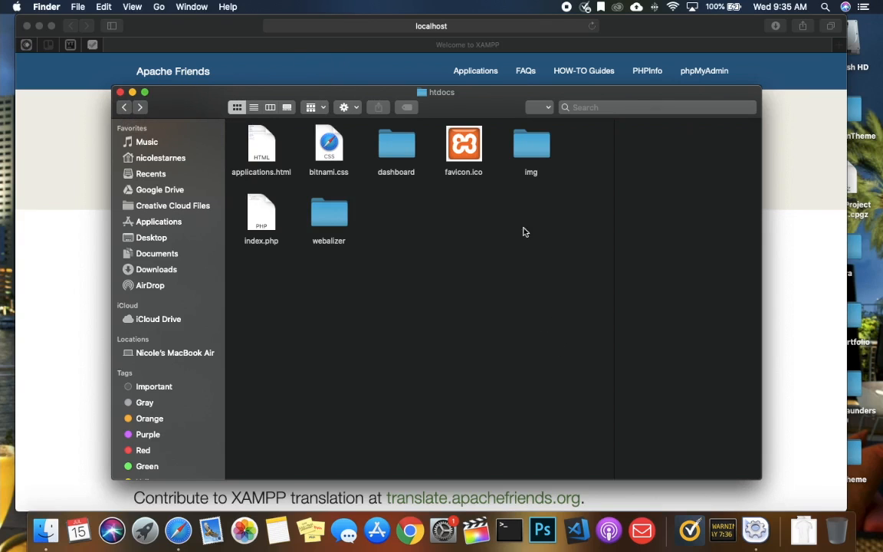
drag(652, 25, 598, 13)
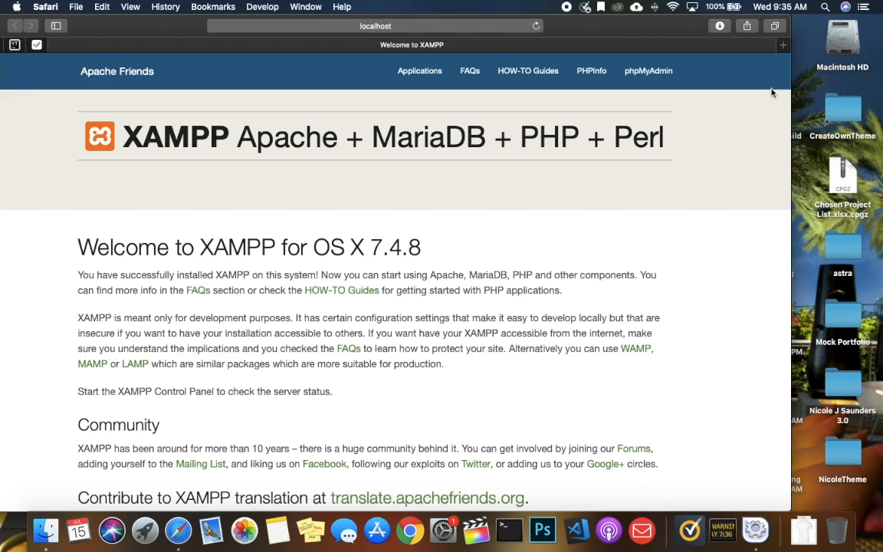
- Drag the Safari window showing Welcome to XAMPP for OS X 7.4.8 to the right
drag(98, 35, 148, 25)
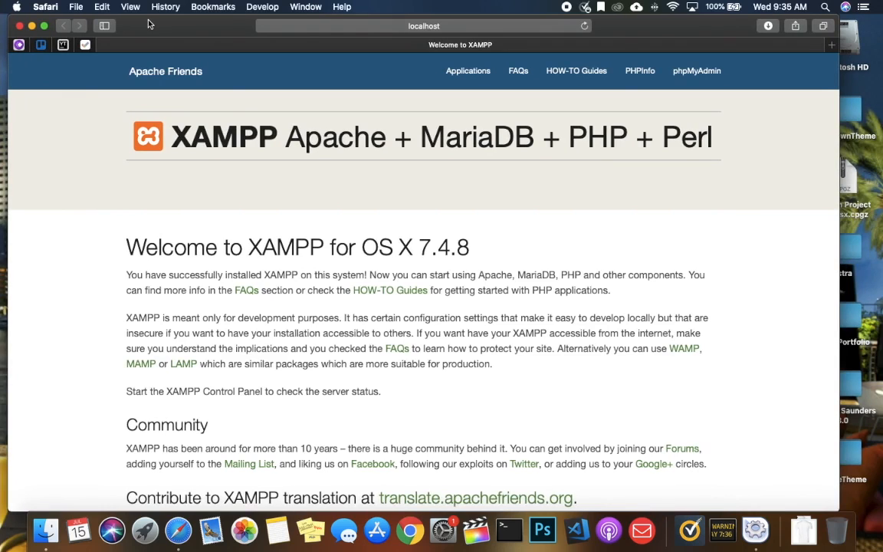